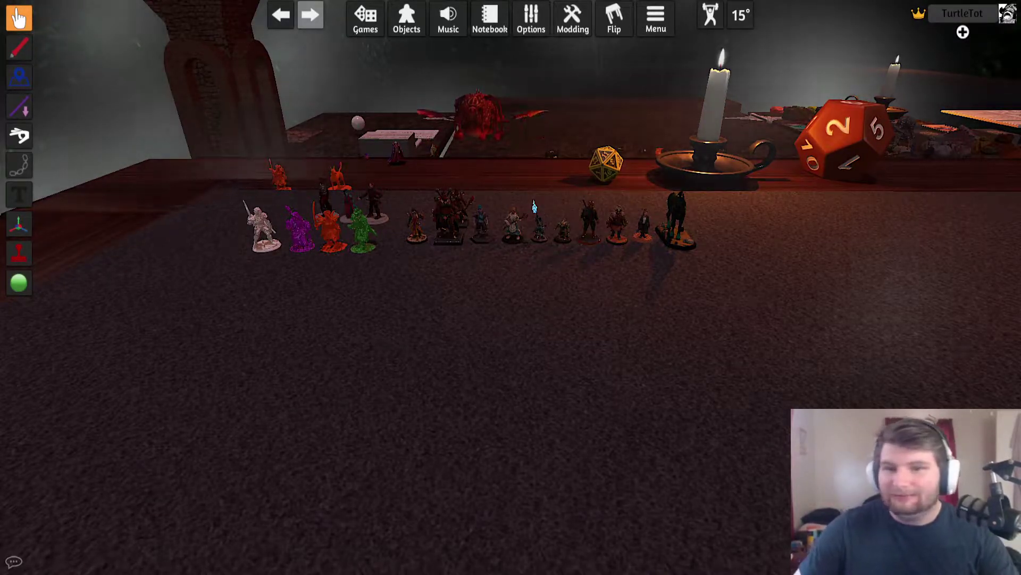
Examine the row of white, purple, orange and green single-colour miniatures on the table
key("a")
key("d")
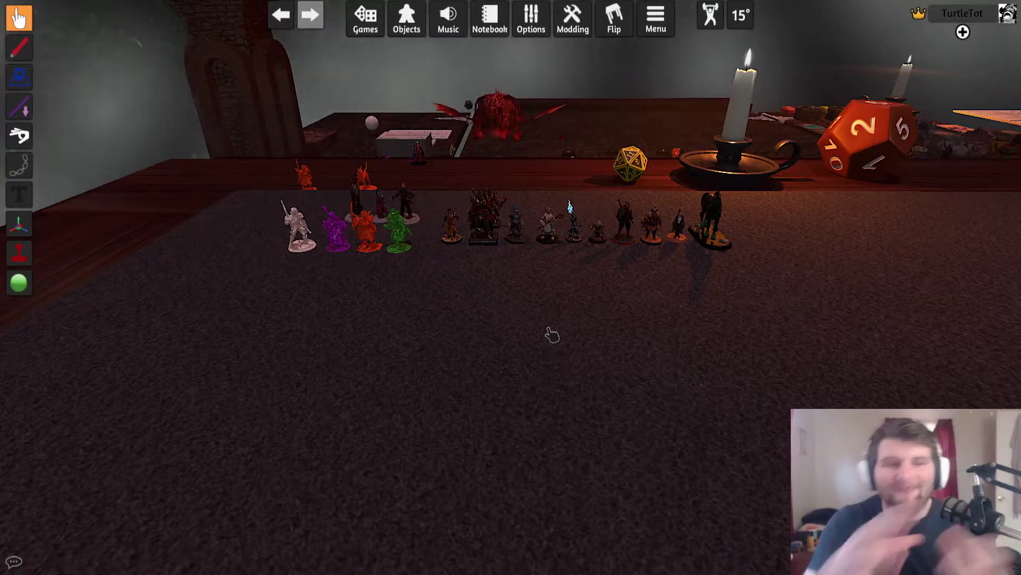
key("a")
scroll(516, 347, "up", 5)
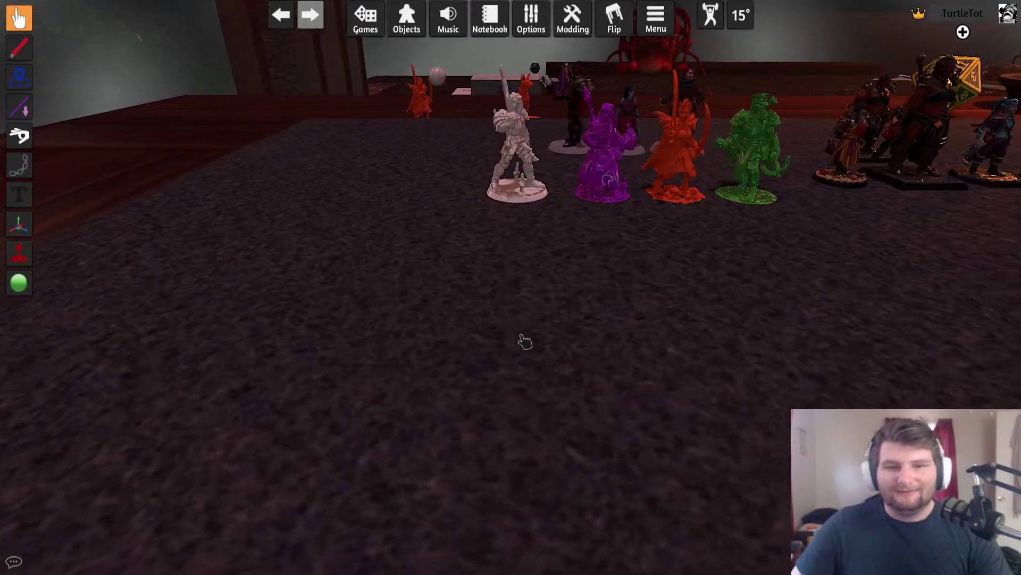
scroll(526, 341, "up", 3)
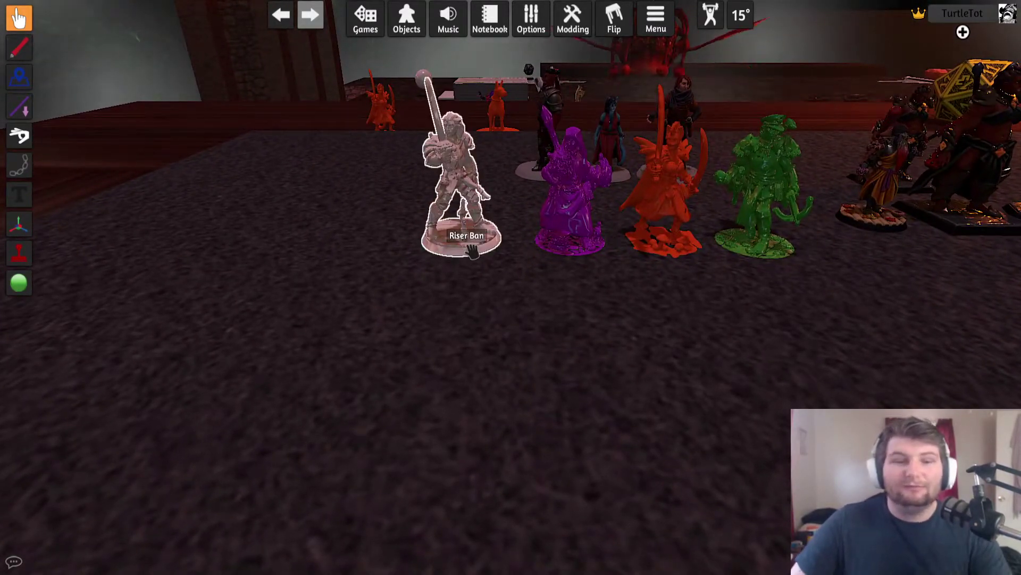
key("w")
key("d")
scroll(527, 351, "down", 1)
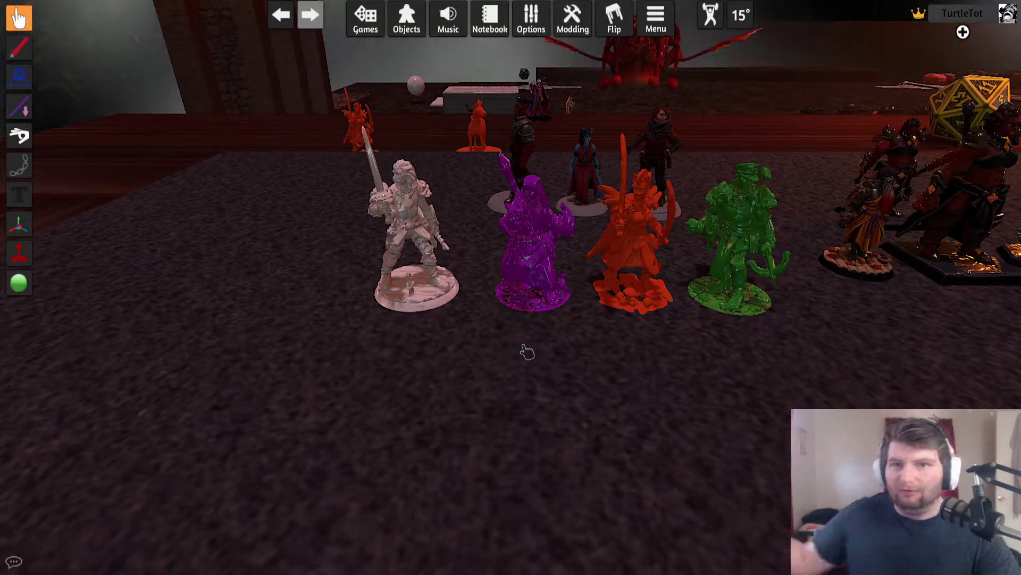
key("d")
key("a")
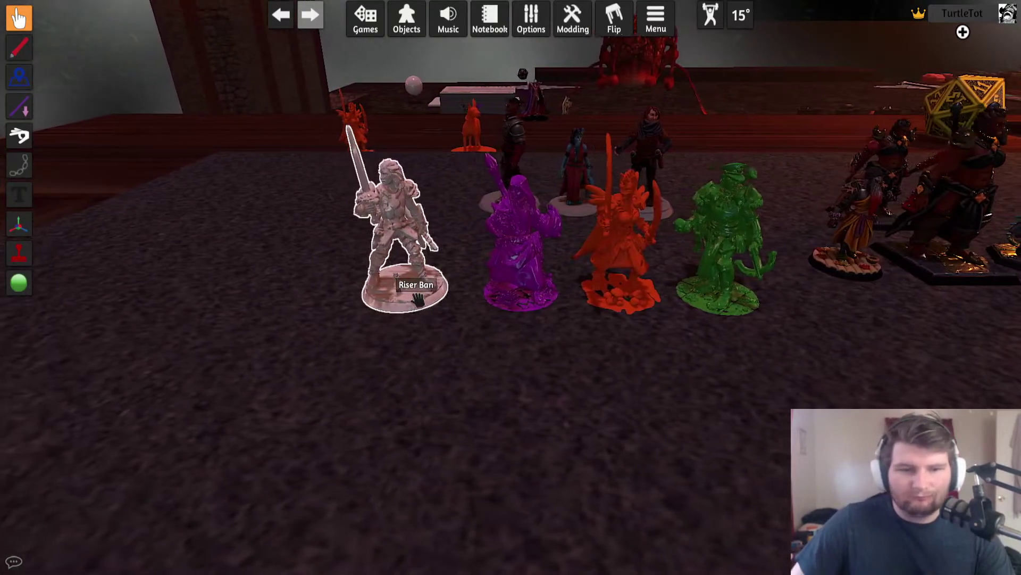
Inspect the white sword-bearing miniature and the purple robed miniature beside it up close
key("Delete")
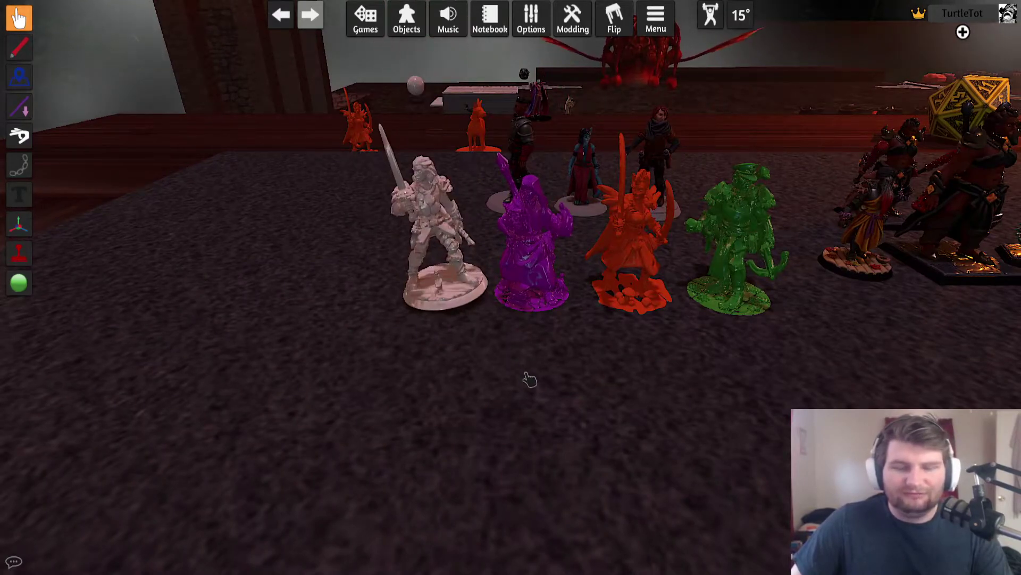
key("d")
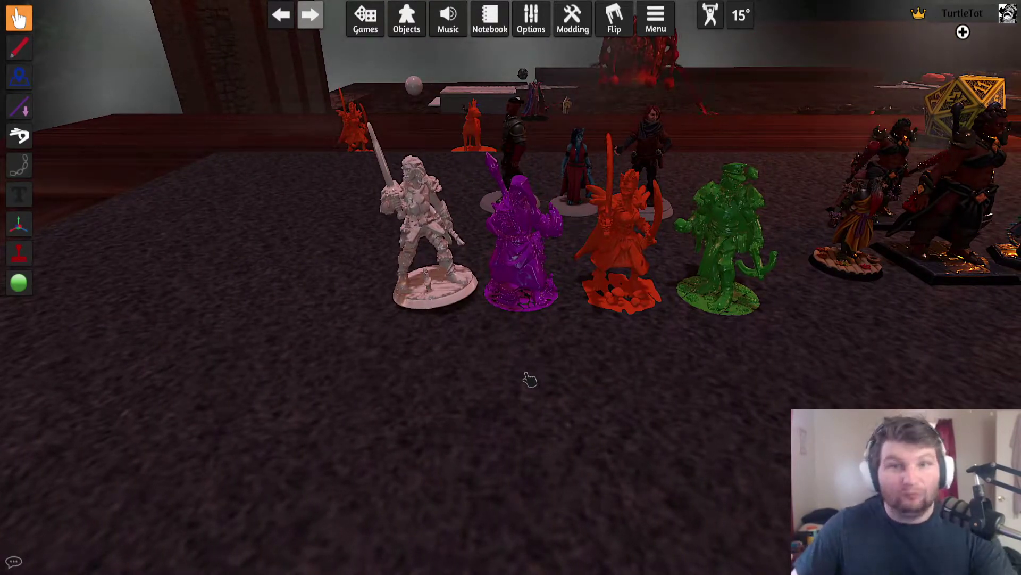
key("a")
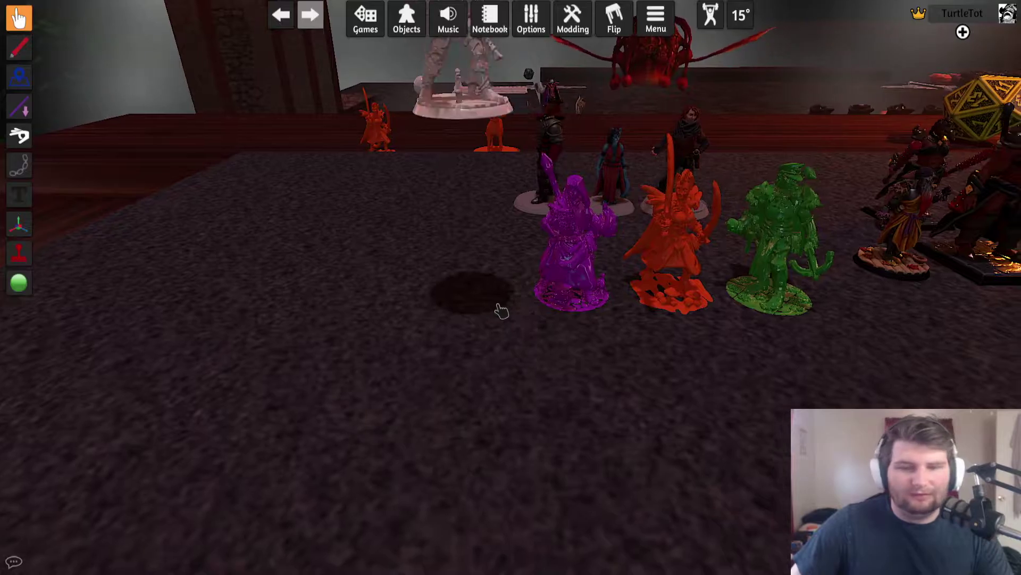
key("d")
key("w")
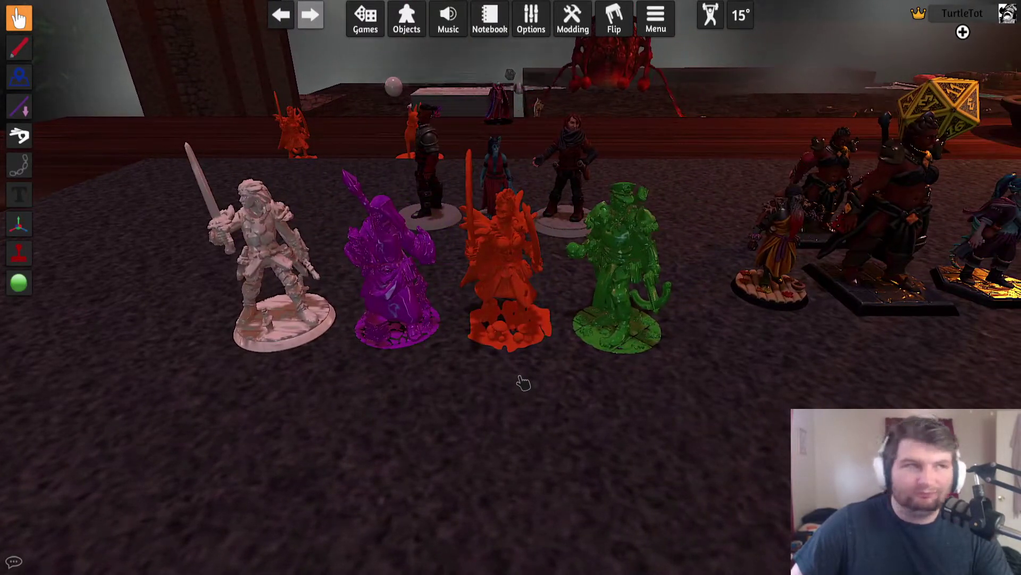
key("w")
key("a")
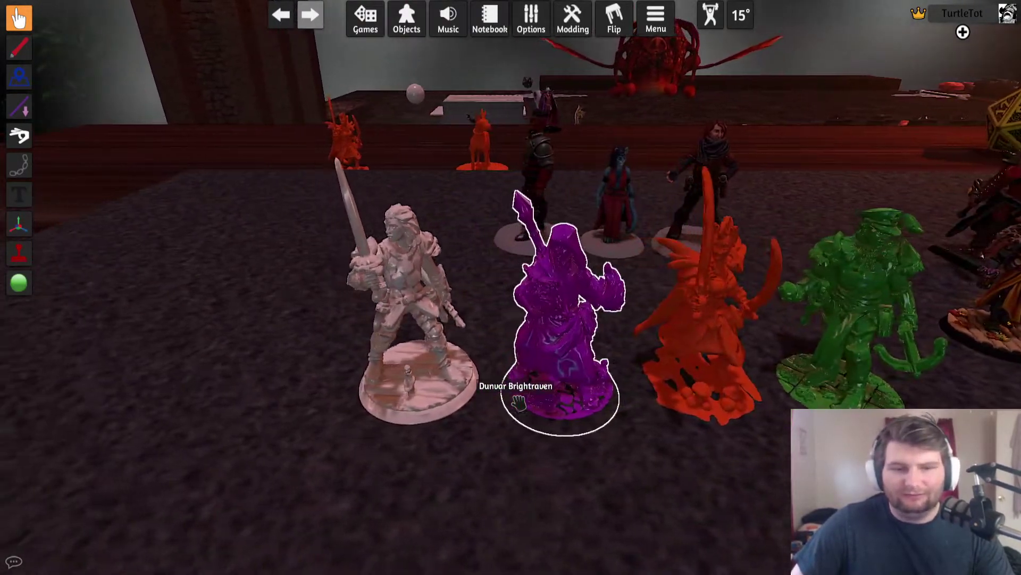
key("w")
key("a")
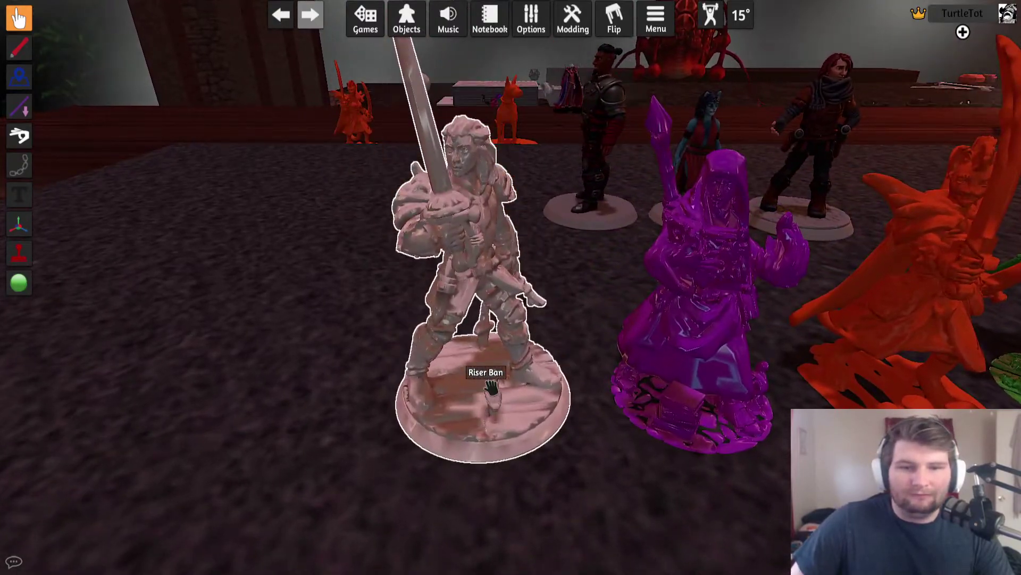
key("a")
key("d")
key("s")
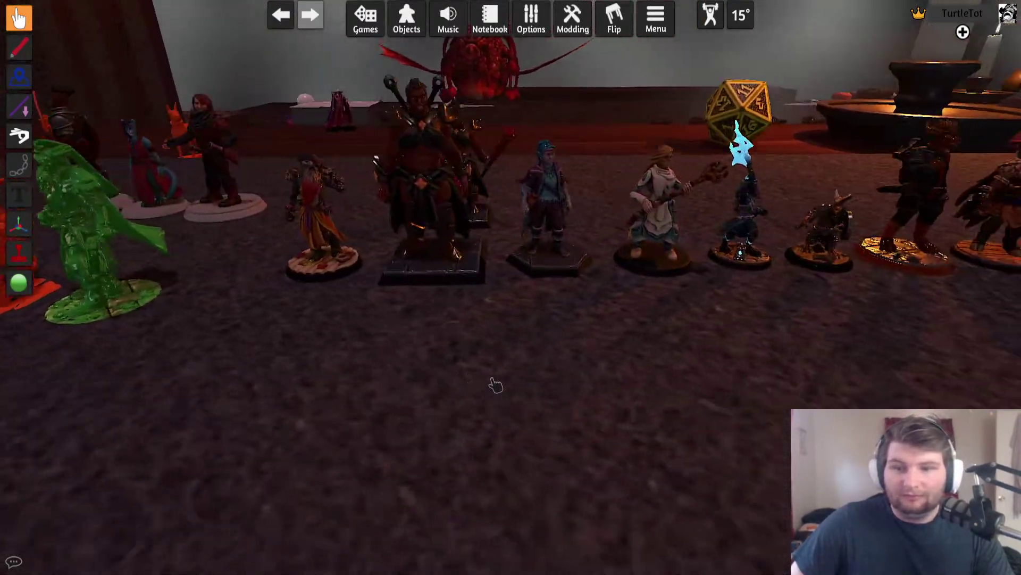
Examine the full-colour miniatures along the row, from the red-bearded figure to the black horse
scroll(496, 385, "up", 4)
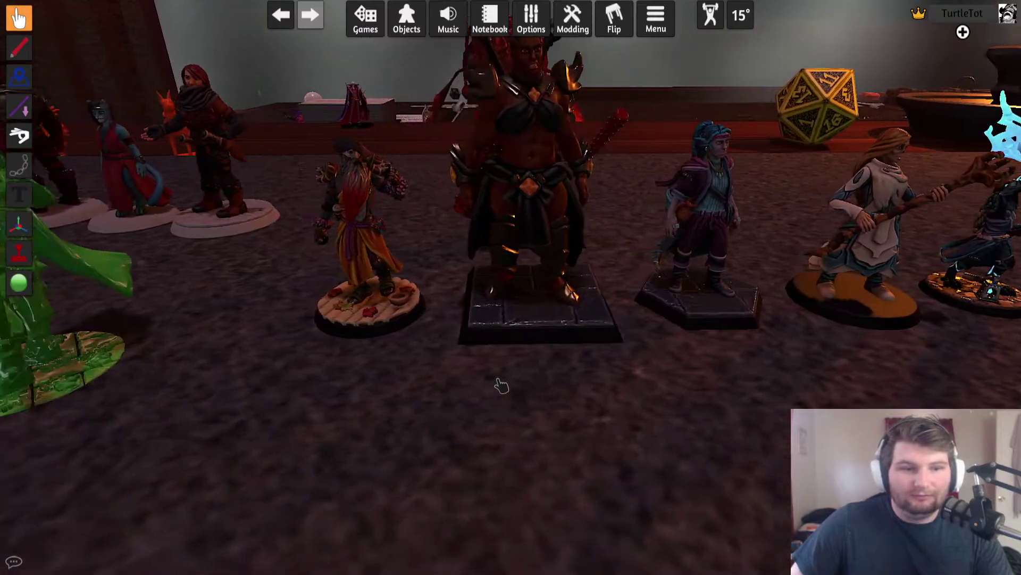
key("d")
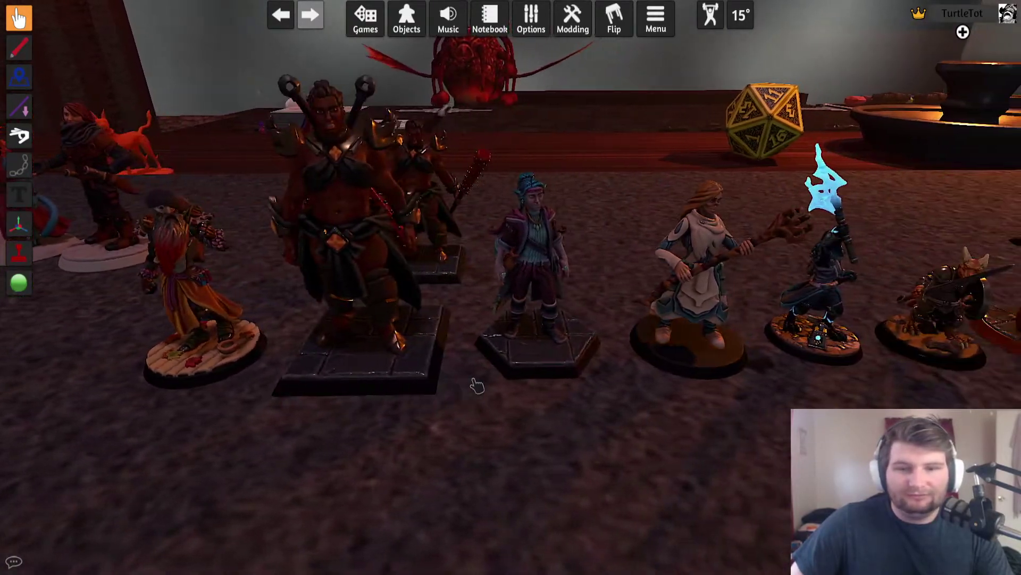
key("d")
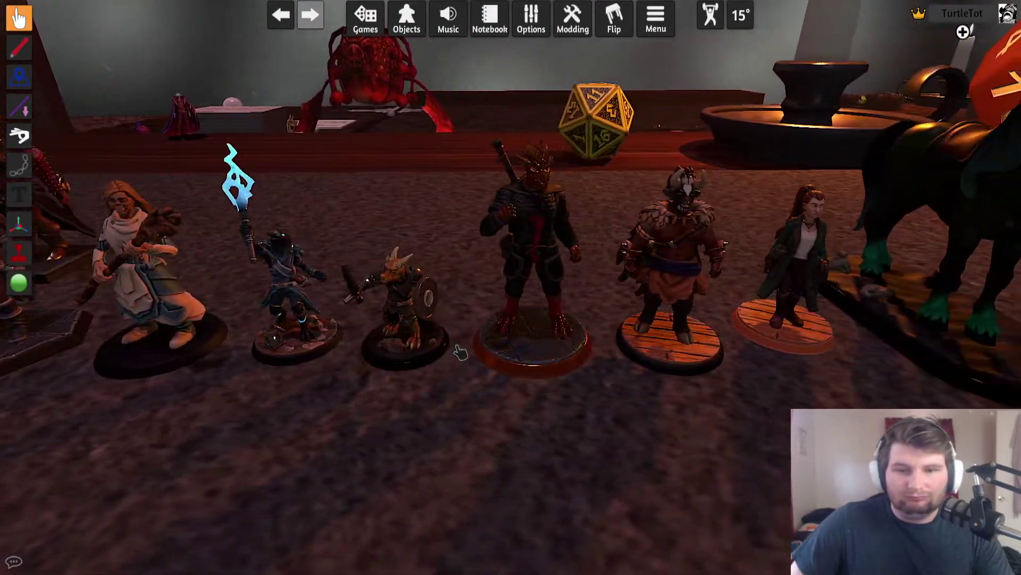
key("a")
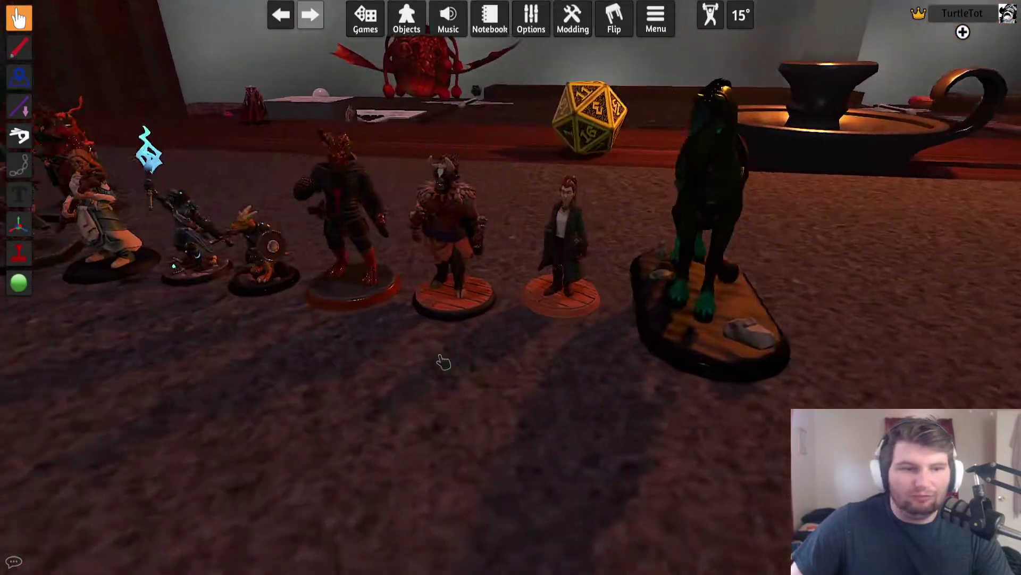
key("d")
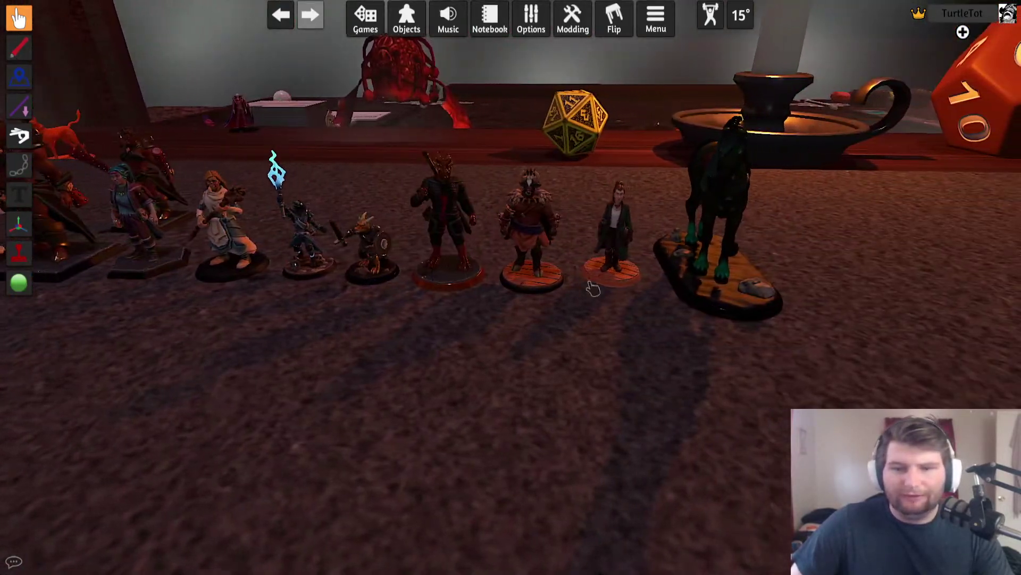
key("a")
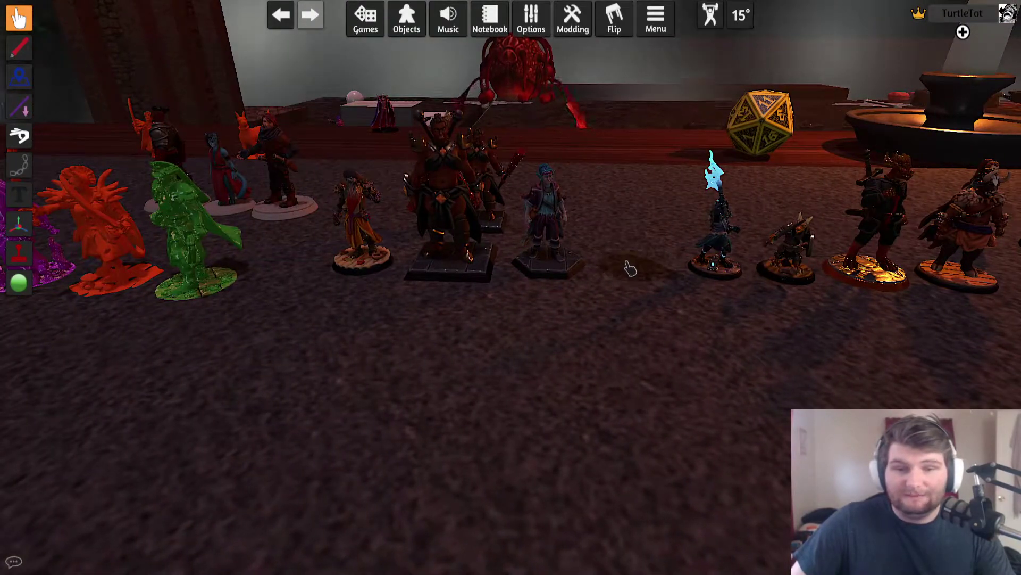
key("ctrl+v")
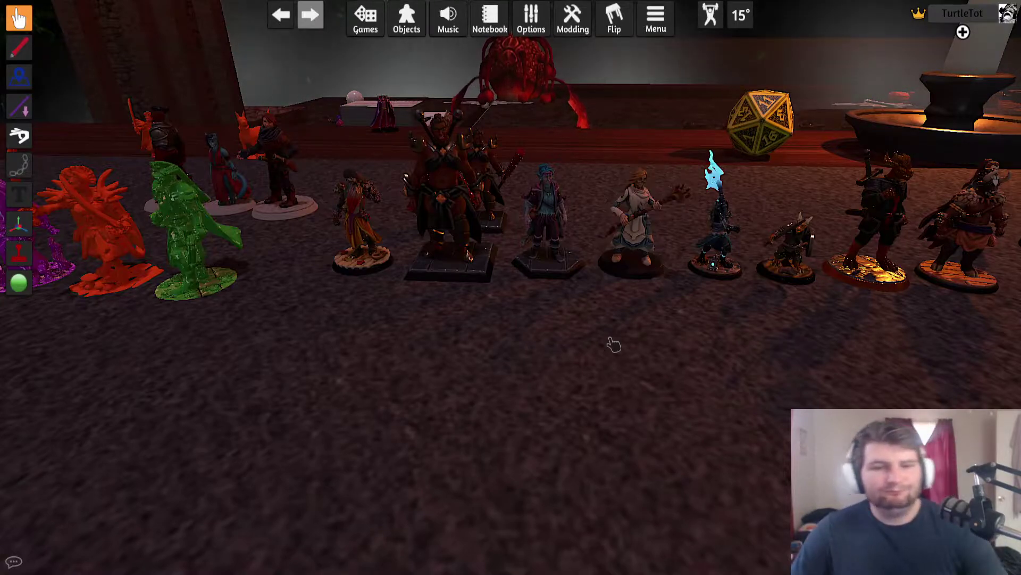
Look over the full-colour miniatures again from one end of the row to the other
key("d")
left_click_drag(590, 344, 594, 345)
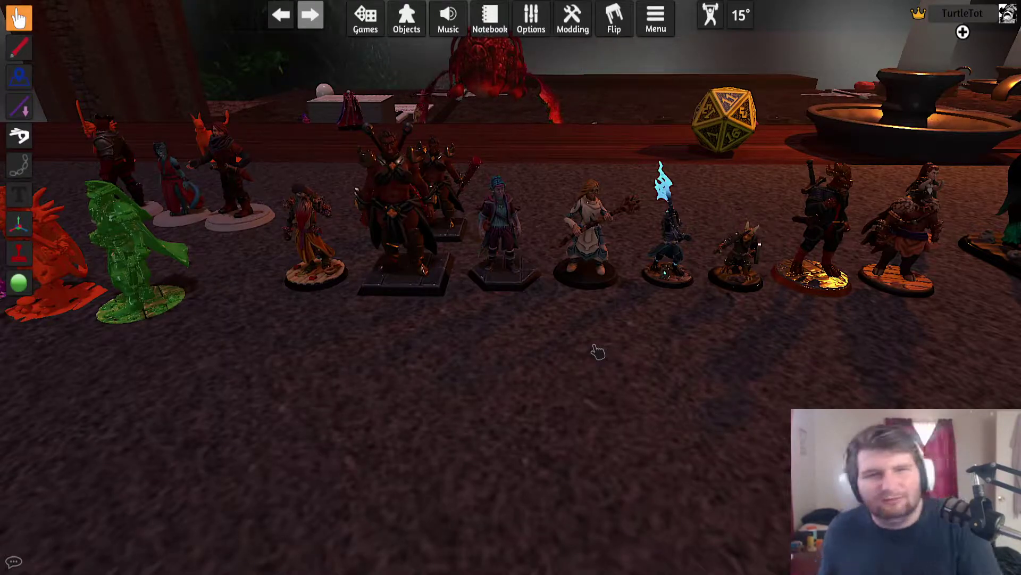
key("a")
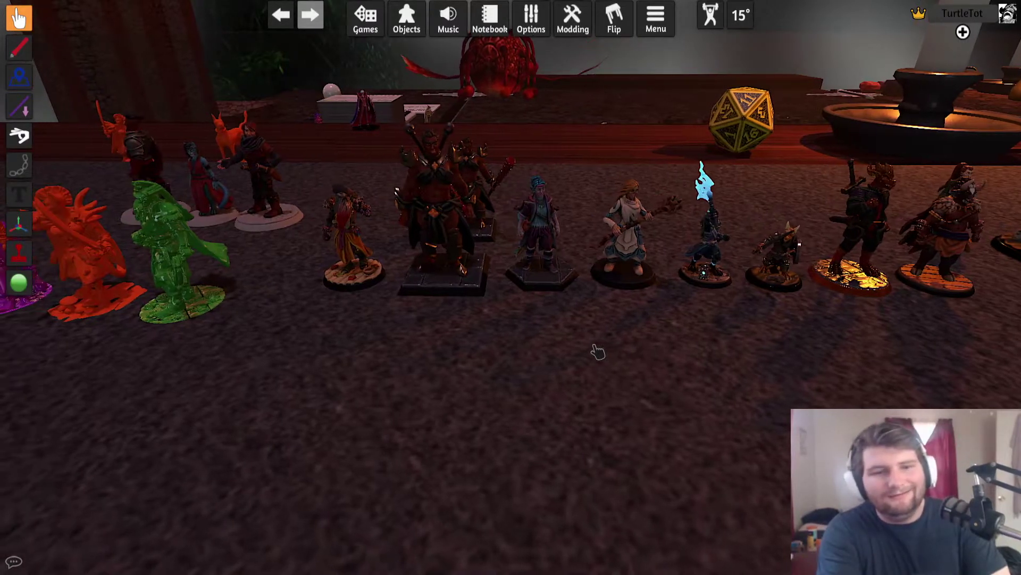
key("w")
key("a")
key("d")
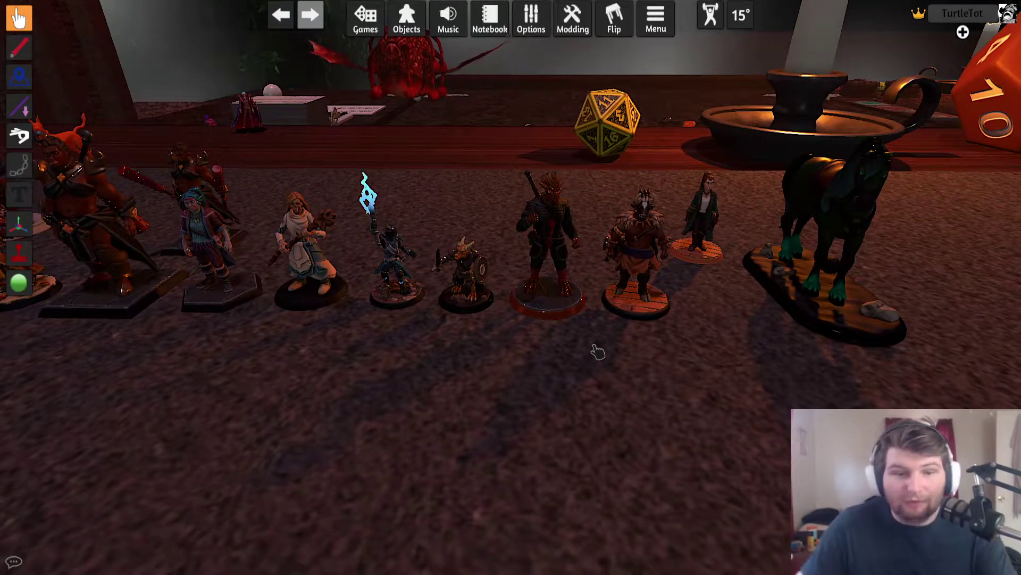
key("a")
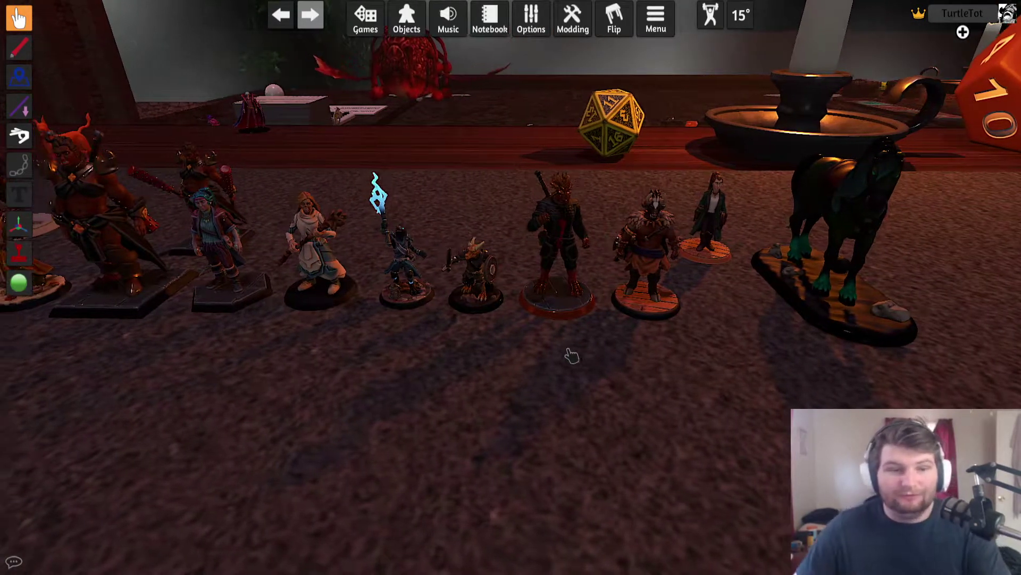
Inspect the staff-wielding, blue-haired and square-based club-bearing miniatures up close, including the small and large versions of the club-bearer
scroll(572, 355, "up", 5)
scroll(538, 360, "down", 1)
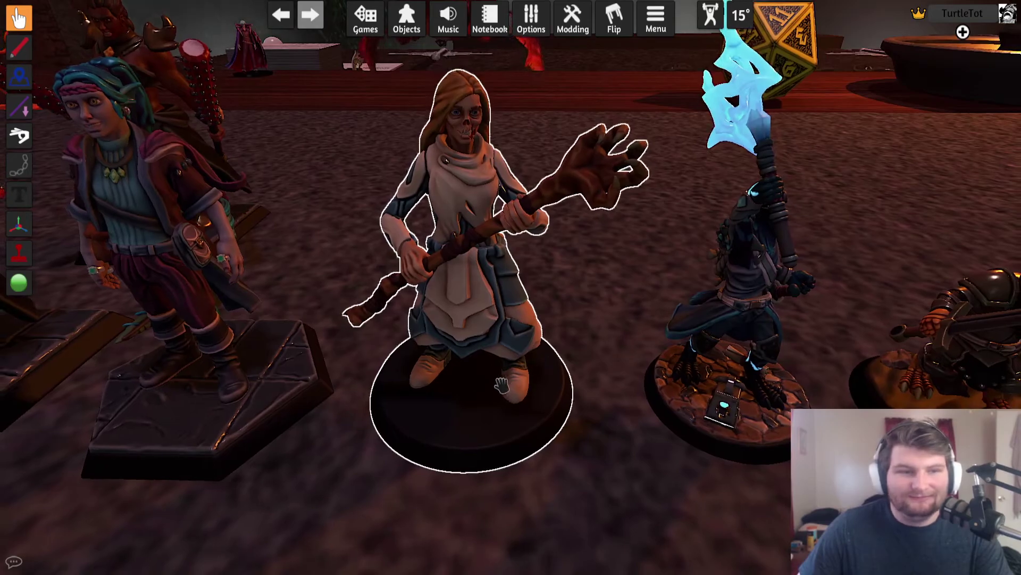
key("a")
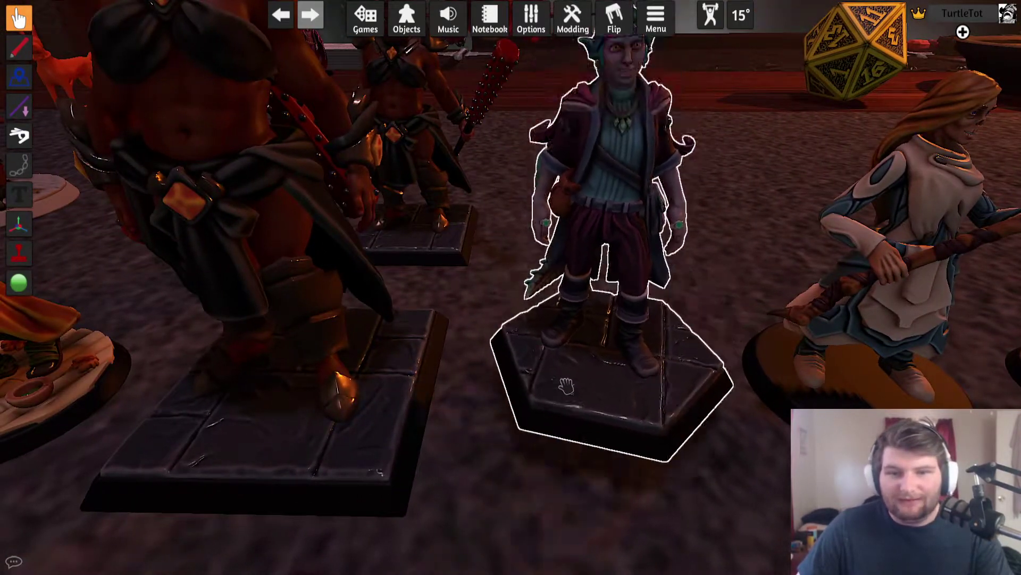
scroll(566, 385, "down", 4)
key("a")
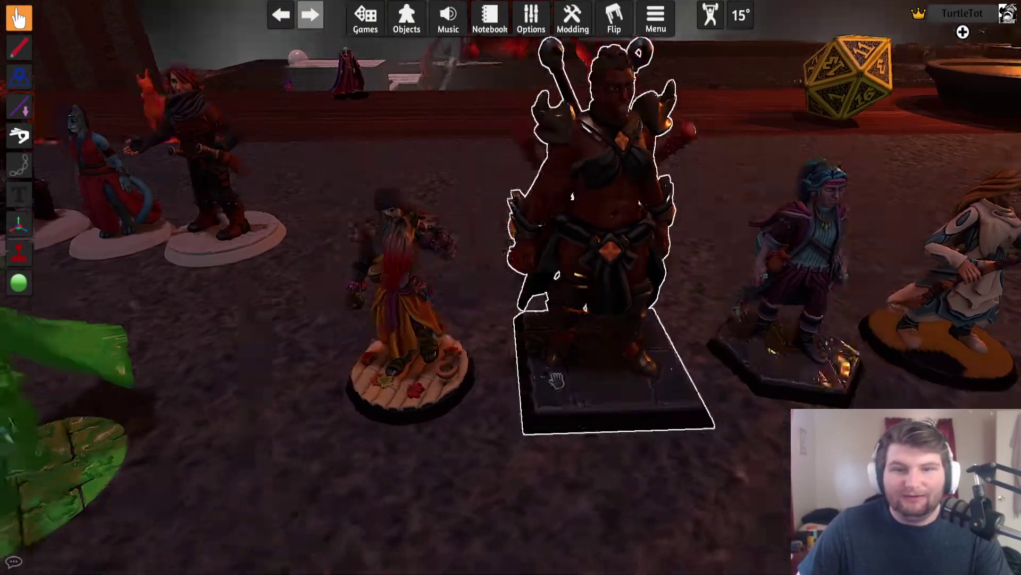
key("d")
key("a")
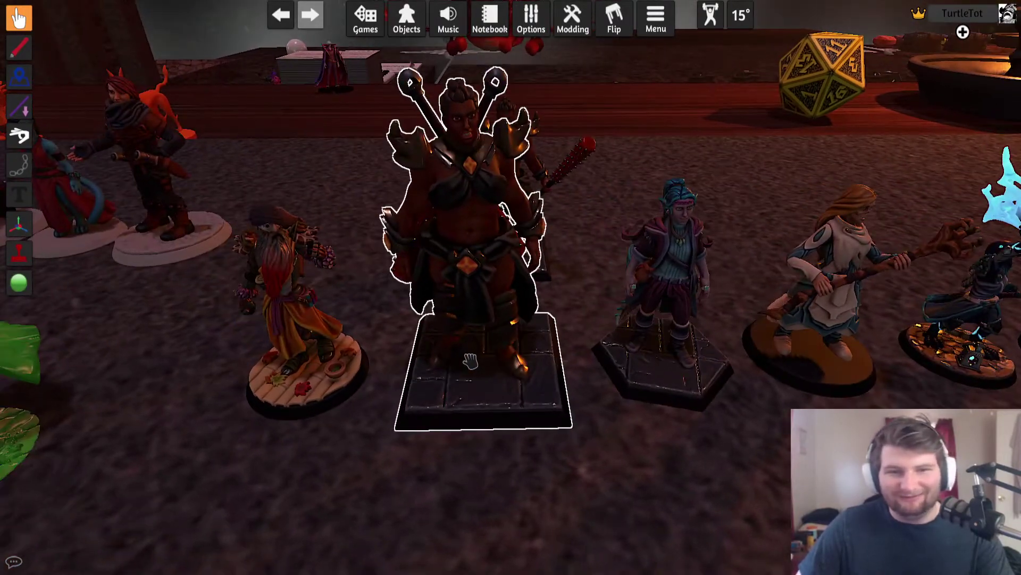
key("a")
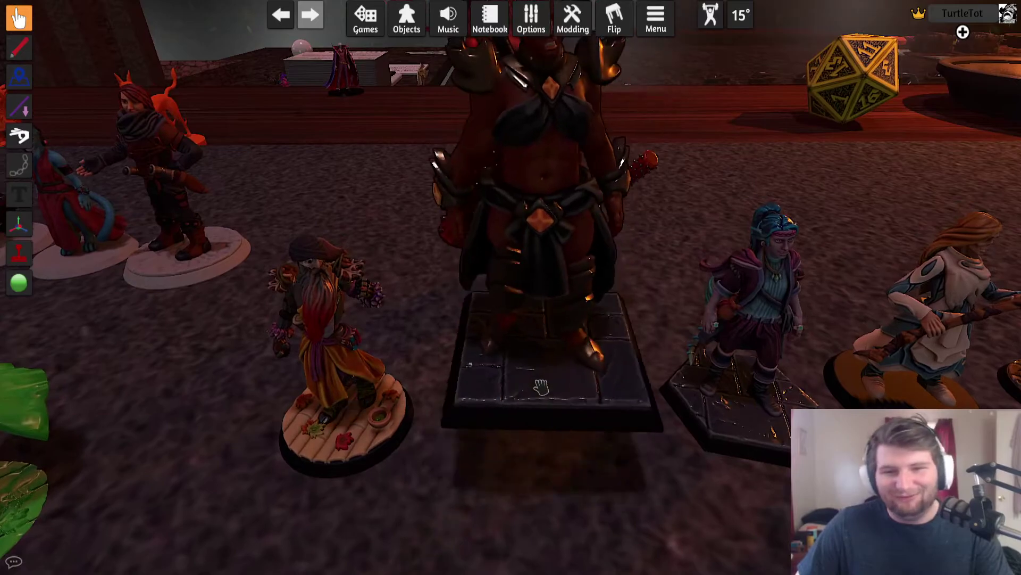
key("a")
key("d")
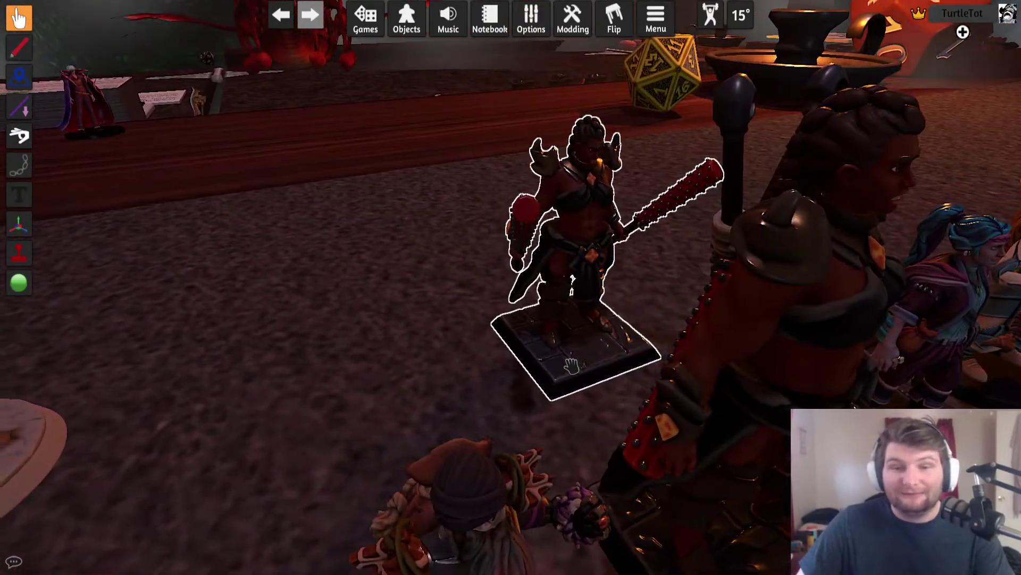
Move the large and small versions of the square-based club-bearing miniature out of the row onto the open table in front
scroll(572, 366, "down", 5)
key("d")
left_click_drag(566, 359, 404, 368)
key("w")
left_click_drag(487, 339, 643, 347)
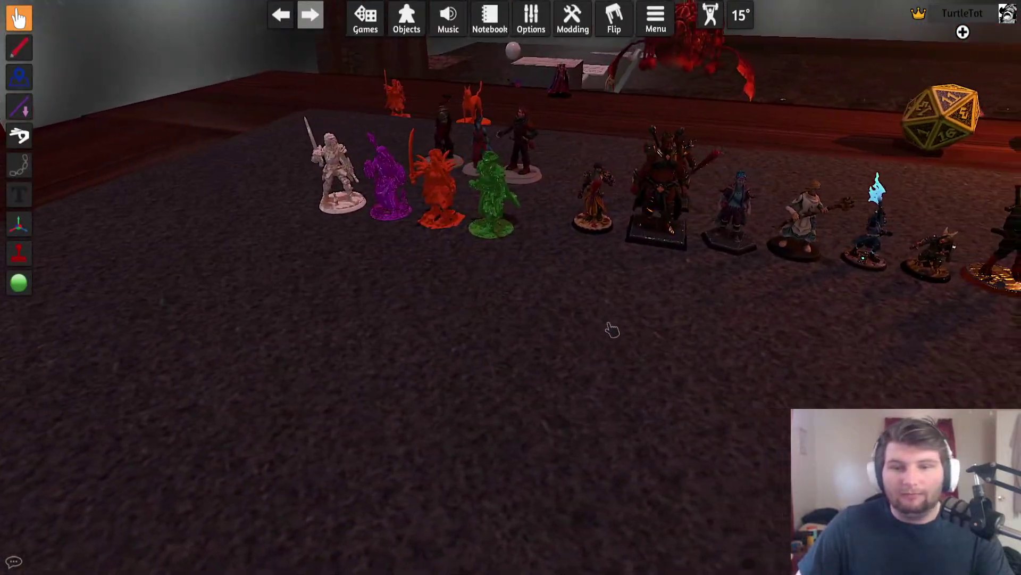
key("d")
key("s")
left_click_drag(603, 226, 676, 294)
left_click_drag(587, 185, 653, 218)
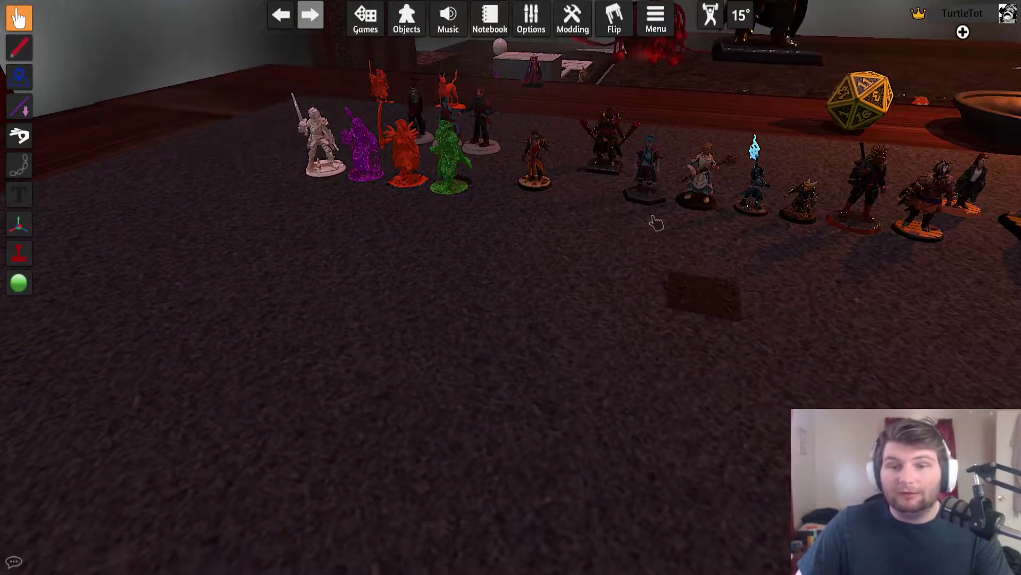
key("d")
left_click_drag(671, 322, 577, 333)
key("w")
key("a")
key("w")
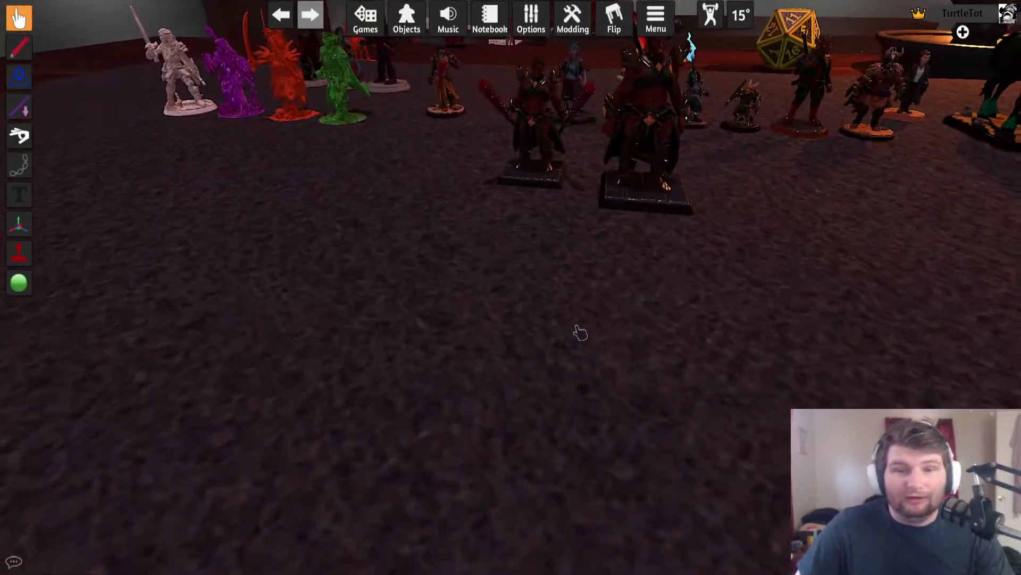
Select both square-based club-bearing miniatures together and create states from them
key("d")
left_click_drag(506, 229, 499, 248)
scroll(499, 248, "down", 3)
left_click_drag(611, 317, 402, 218)
key("d")
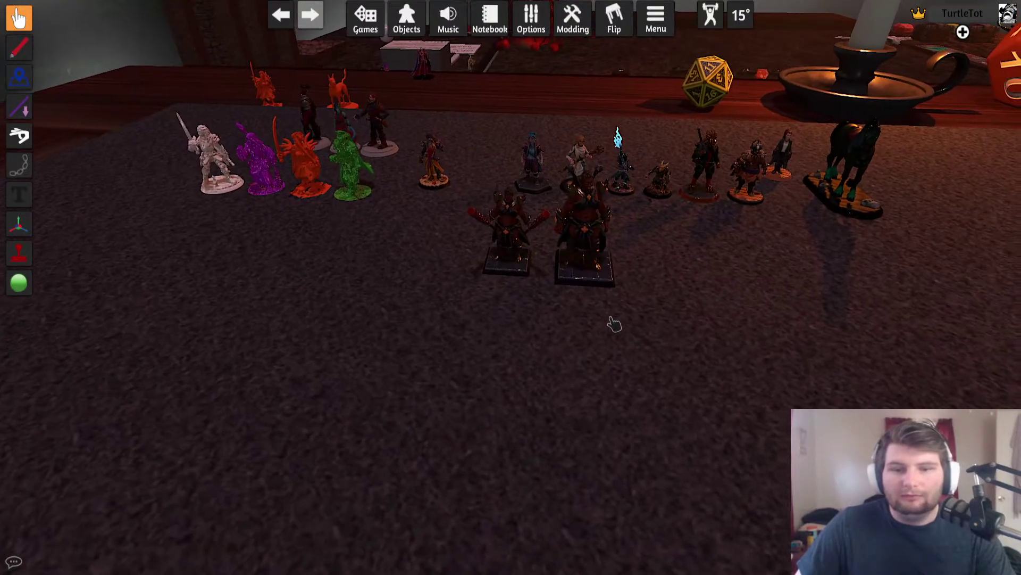
right_click(562, 282)
mouse_move(634, 307)
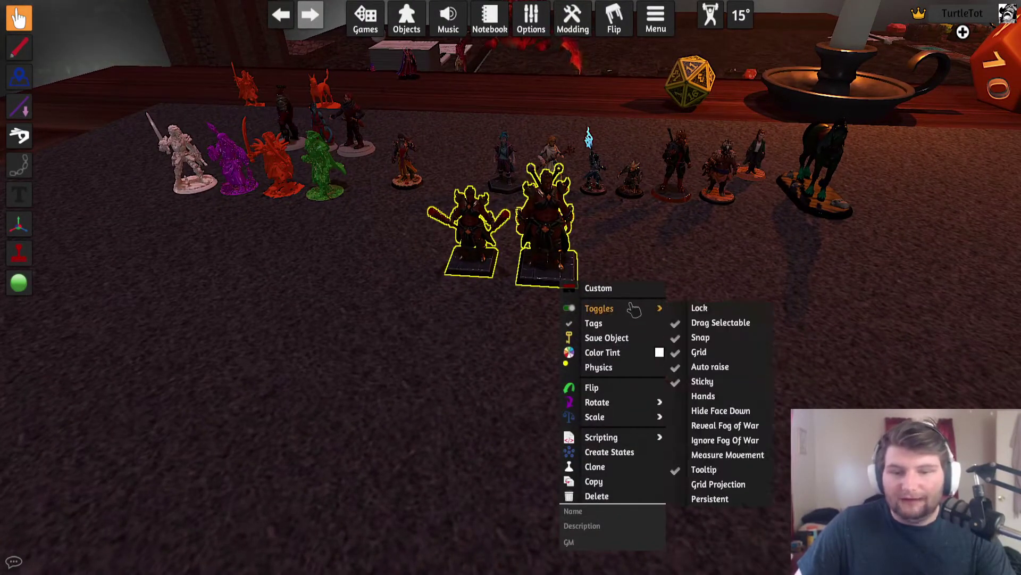
left_click(623, 455)
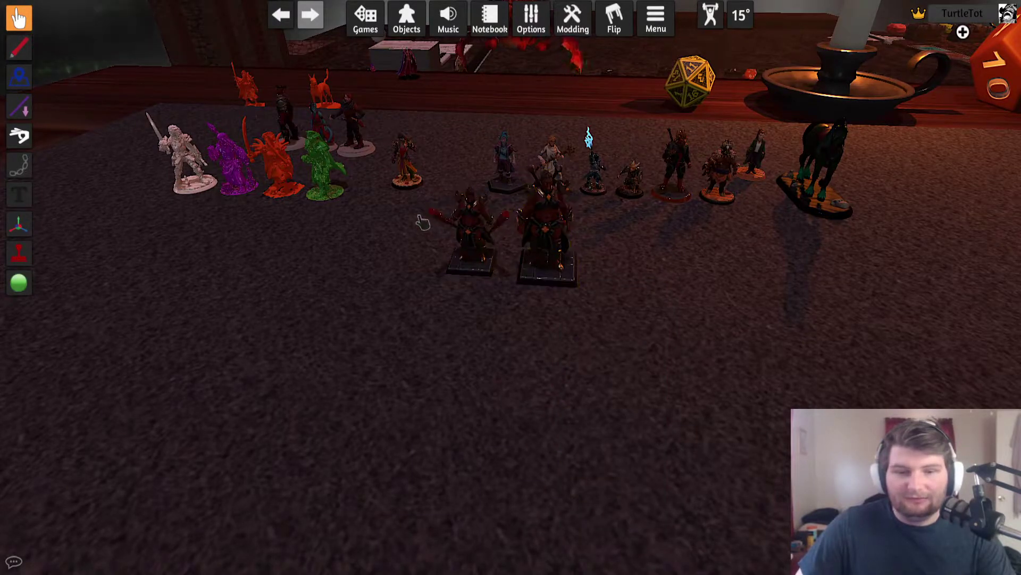
Combine the large and small club-bearing miniatures on the open table into a single object with states
left_click_drag(408, 206, 630, 355)
scroll(624, 288, "up", 2)
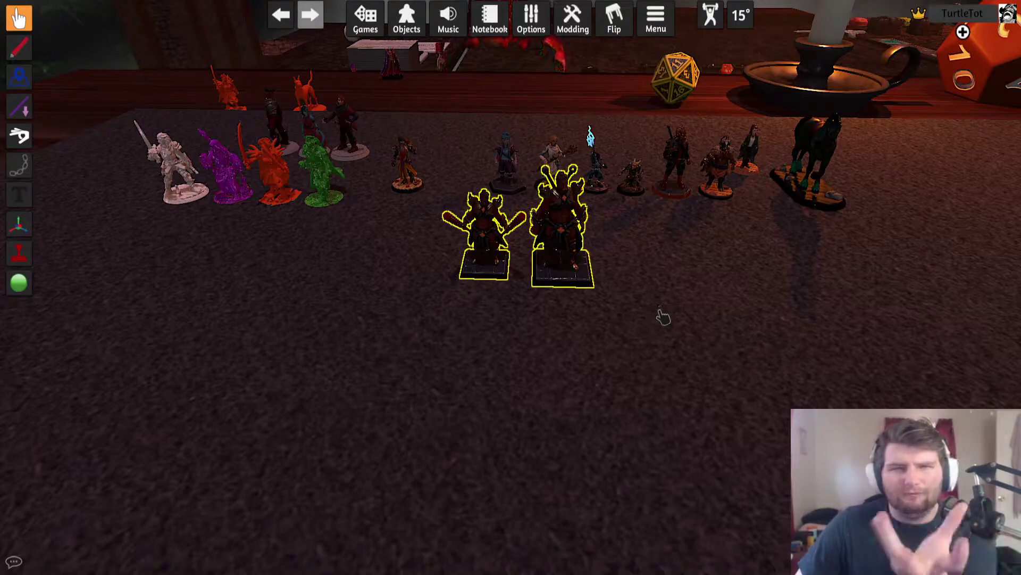
right_click(568, 278)
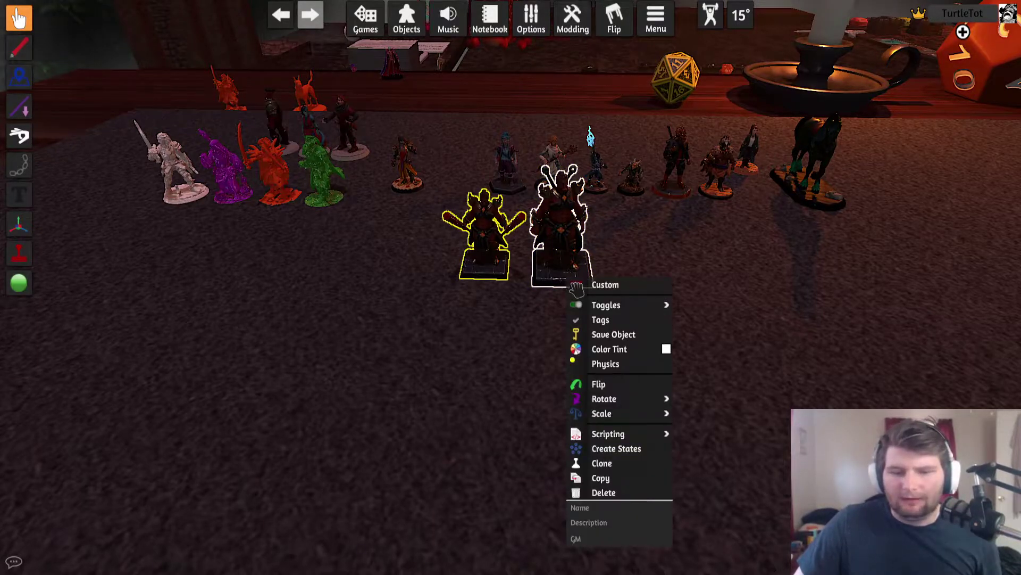
left_click(617, 449)
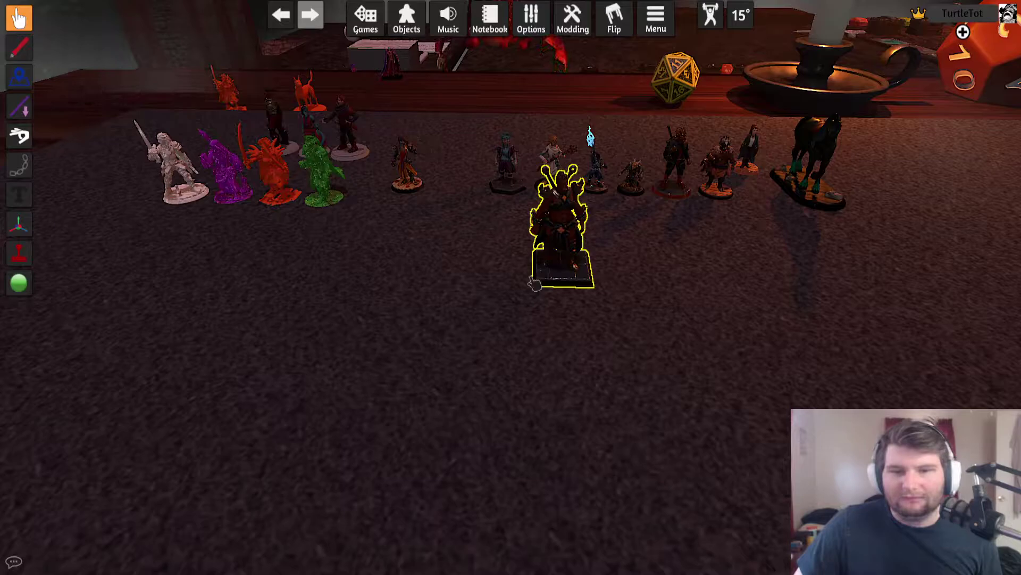
Switch the combined club-bearing miniature to state 2, its small version, and view it up close
right_click(561, 269)
mouse_move(601, 292)
left_click(681, 301)
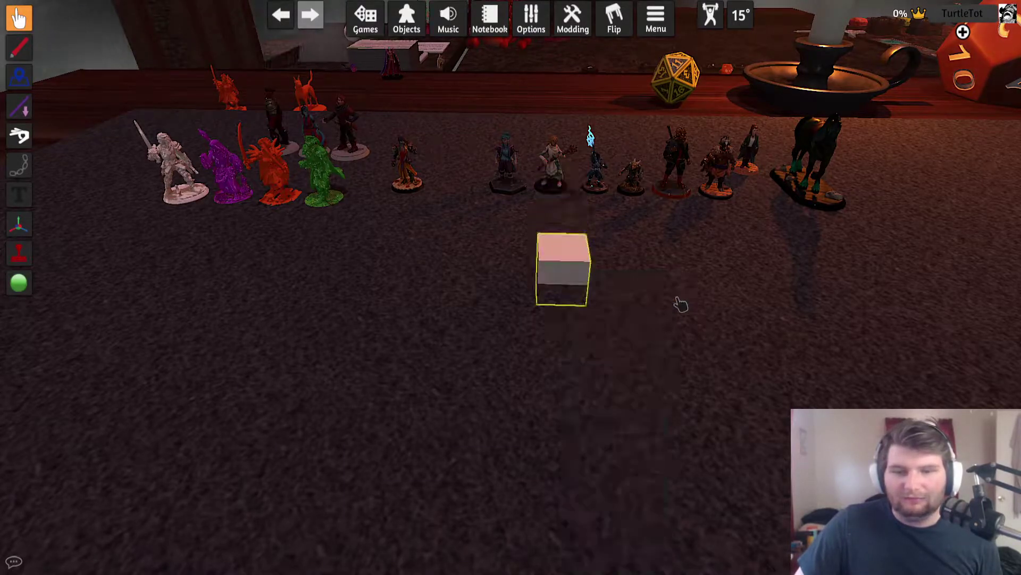
key("ctrl+z")
scroll(681, 304, "up", 5)
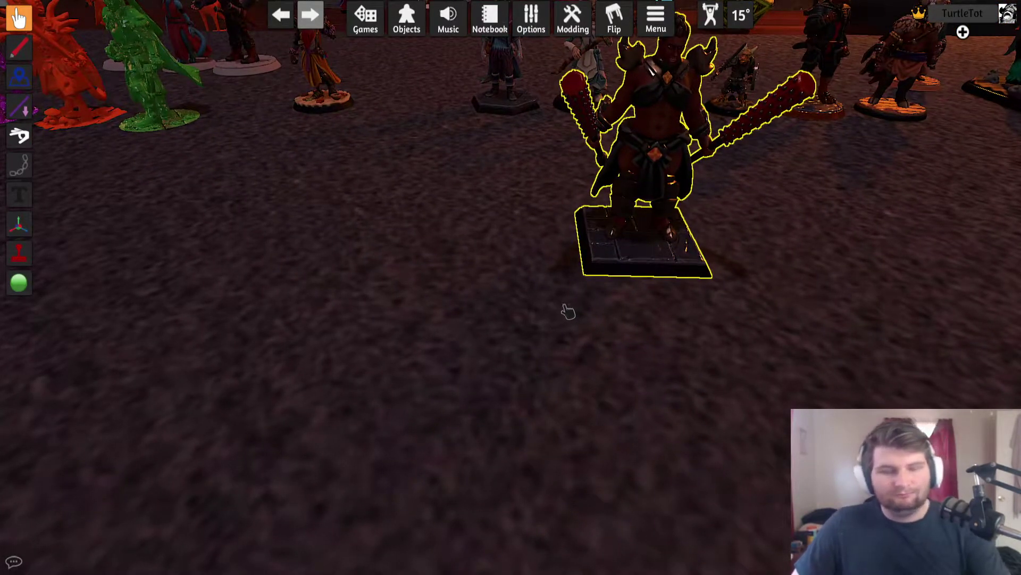
key("d")
left_click(671, 321)
key("w")
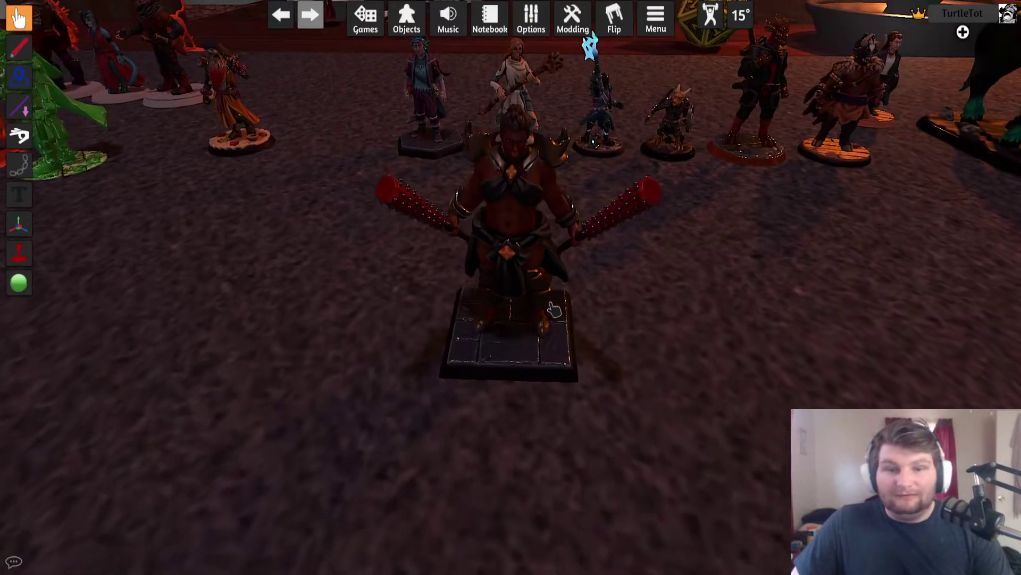
Switch the club-bearing miniature to state 1, its large version, and back to state 2
right_click(553, 309)
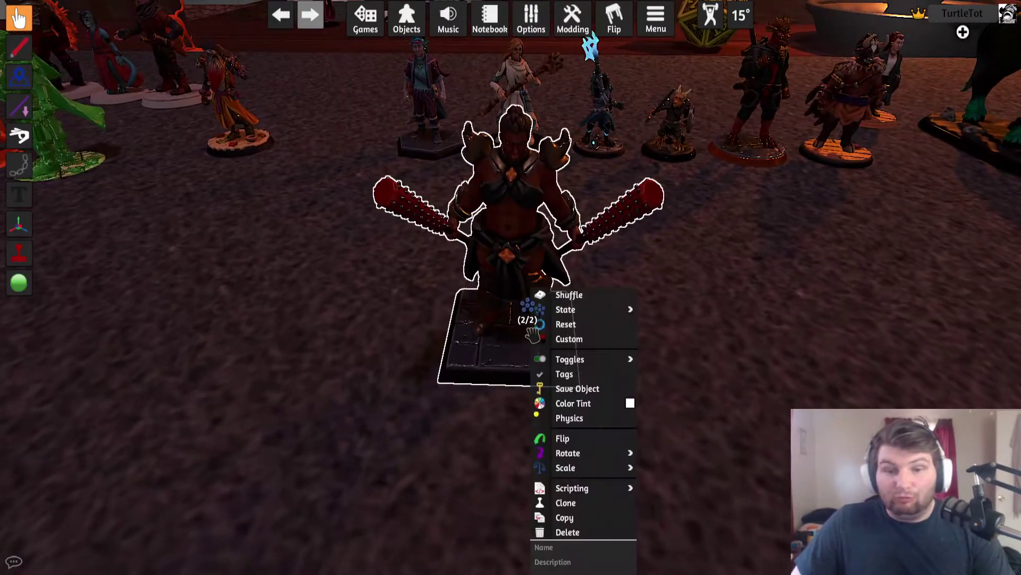
left_click(652, 311)
right_click(546, 309)
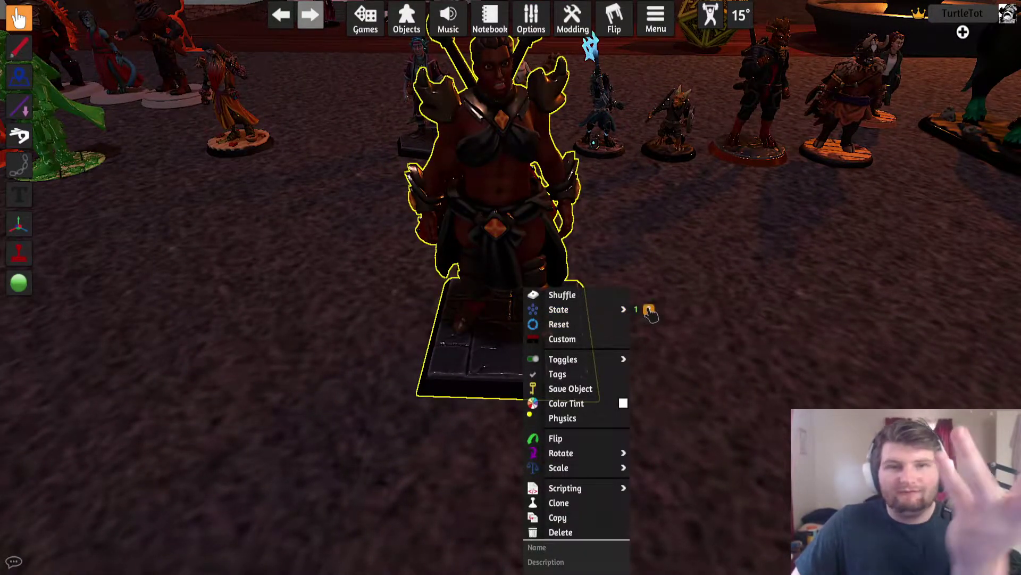
left_click(650, 310)
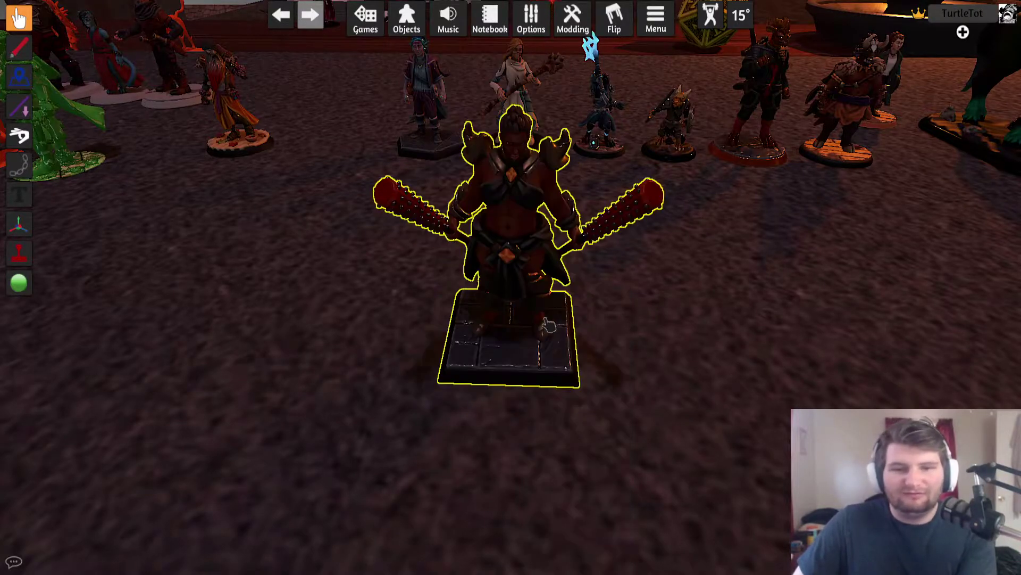
Move the small horned miniature with sword and shield out of the row onto the open table in front
left_click_drag(699, 369, 554, 329)
key("w")
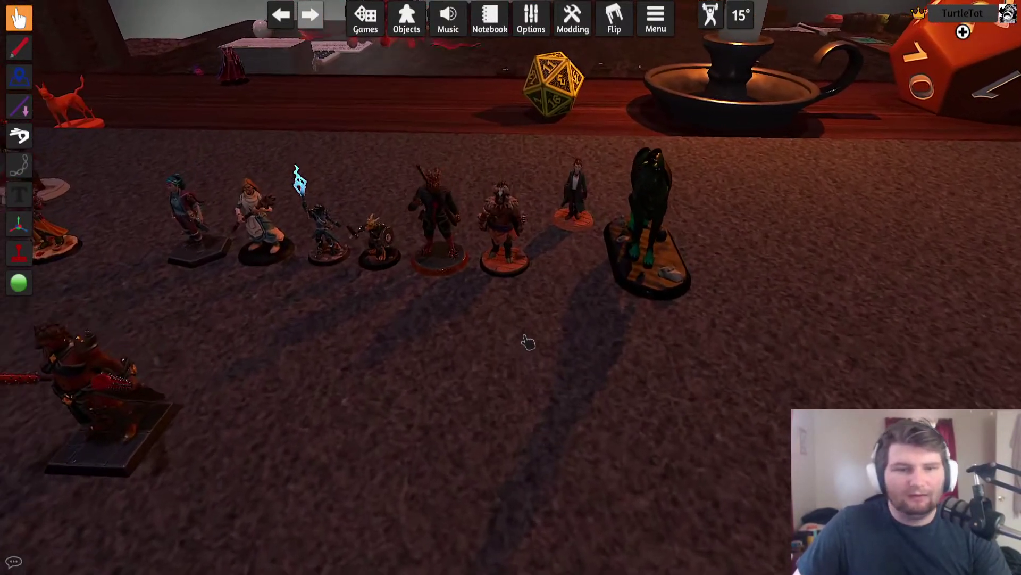
key("a")
left_click_drag(376, 429, 302, 360)
key("s")
left_click_drag(558, 265, 574, 305)
key("d")
scroll(564, 313, "up", 3)
Switch the horned sword-and-shield miniature to state 2, its pitchfork version, and inspect it up close
right_click(551, 312)
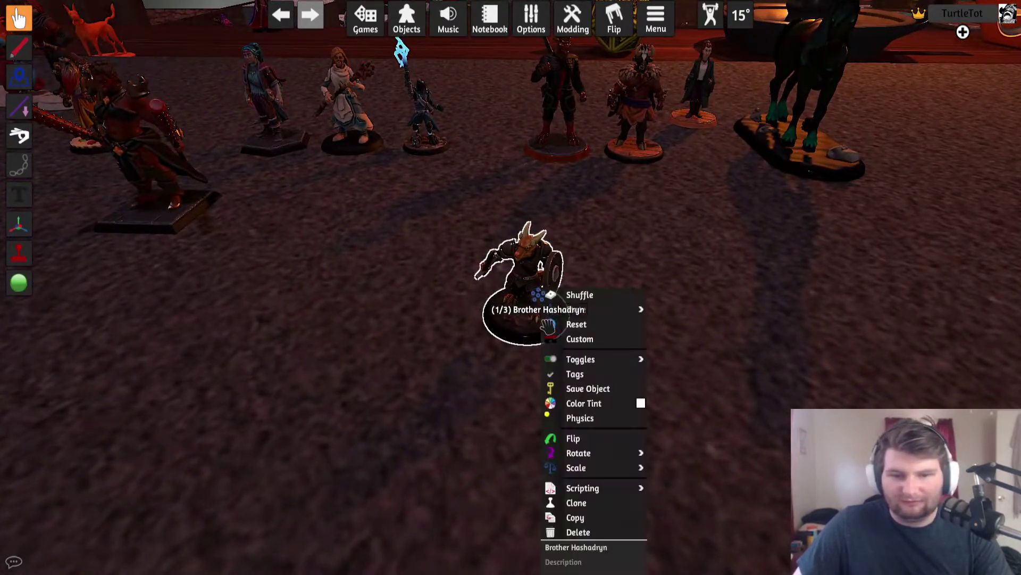
left_click_drag(633, 262, 612, 285)
key("w")
key("d")
scroll(564, 288, "up", 2)
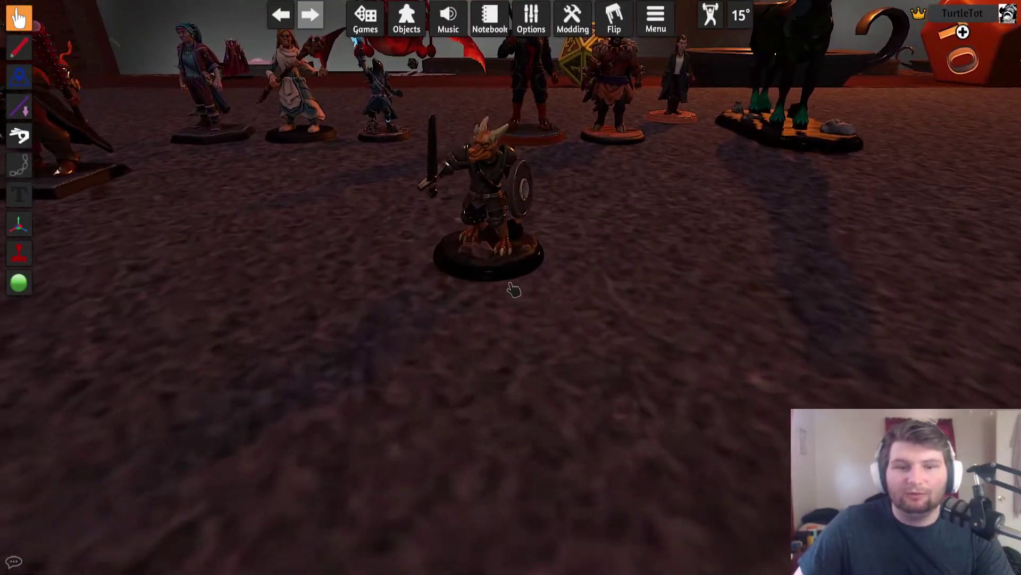
right_click(496, 291)
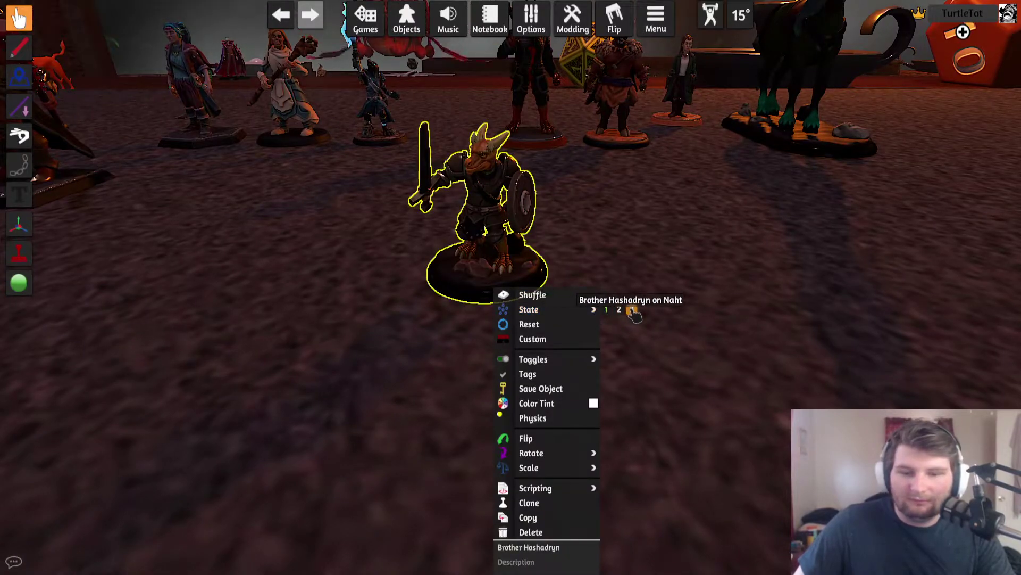
left_click(630, 311)
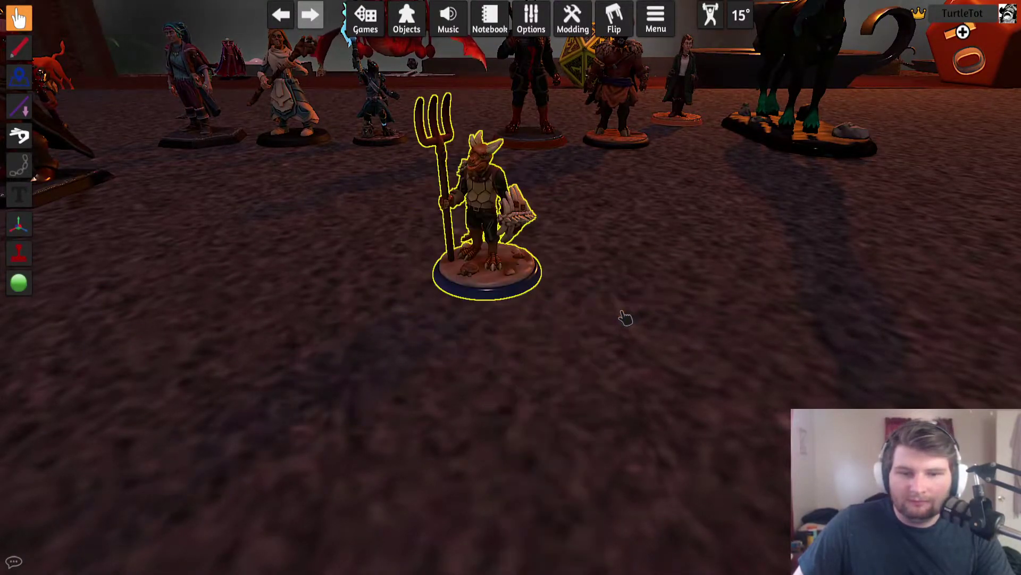
scroll(478, 293, "up", 1)
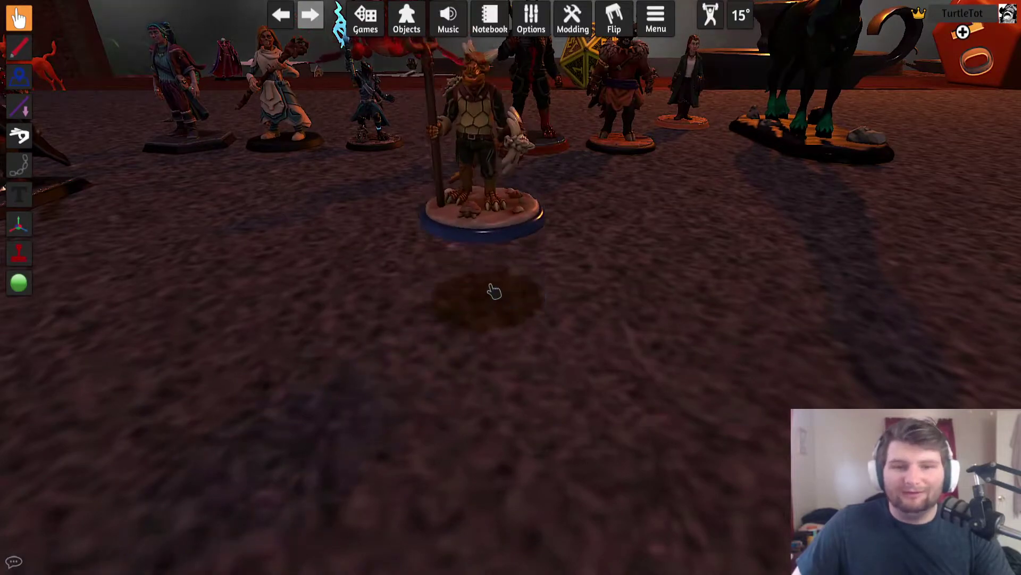
left_click_drag(628, 294, 623, 300)
scroll(622, 301, "up", 2)
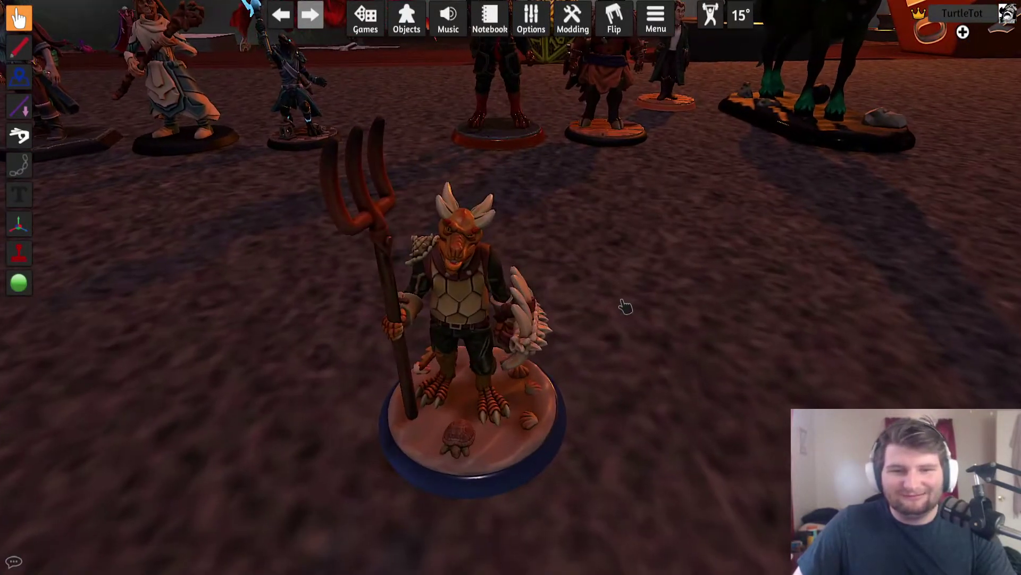
scroll(623, 302, "down", 5)
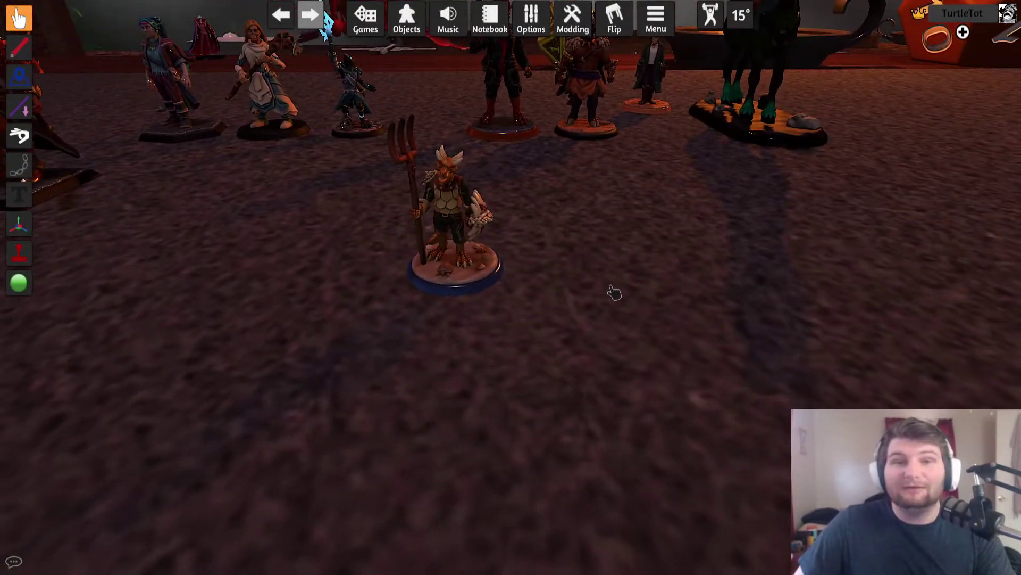
scroll(611, 290, "up", 1)
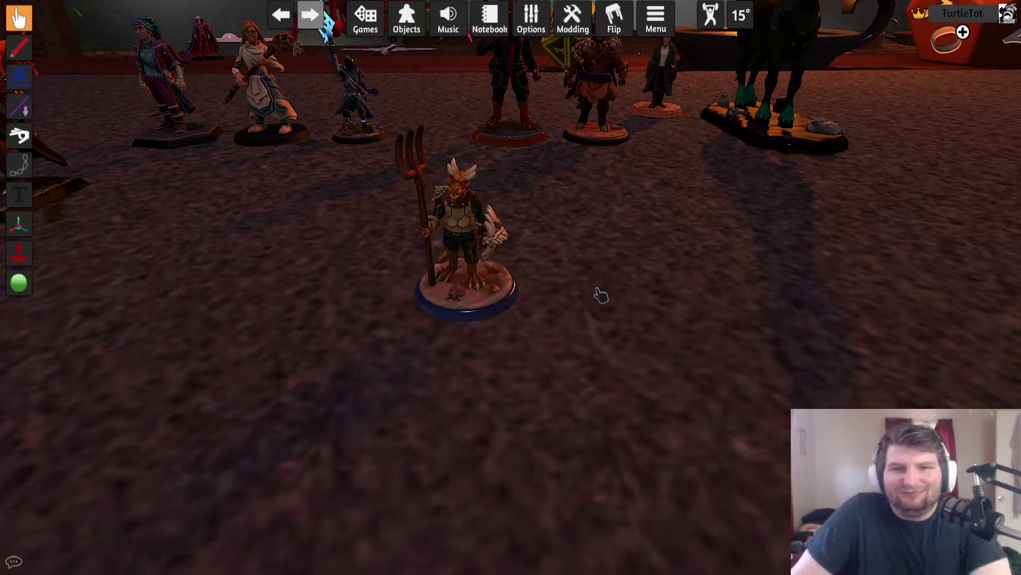
Switch the horned miniature back to its sword-and-shield version and on to state 3, its version mounted on a horse
right_click(524, 297)
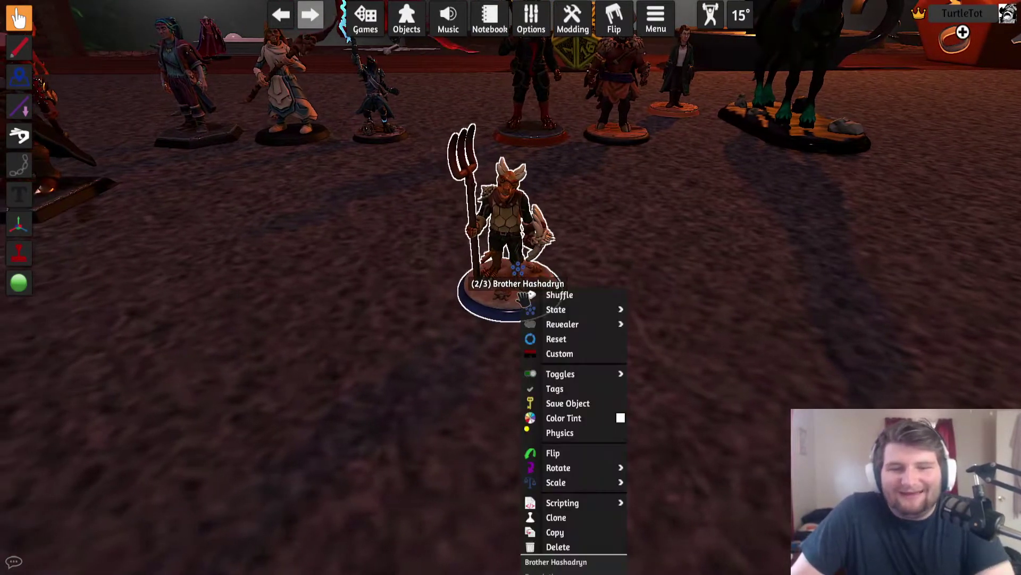
left_click(634, 309)
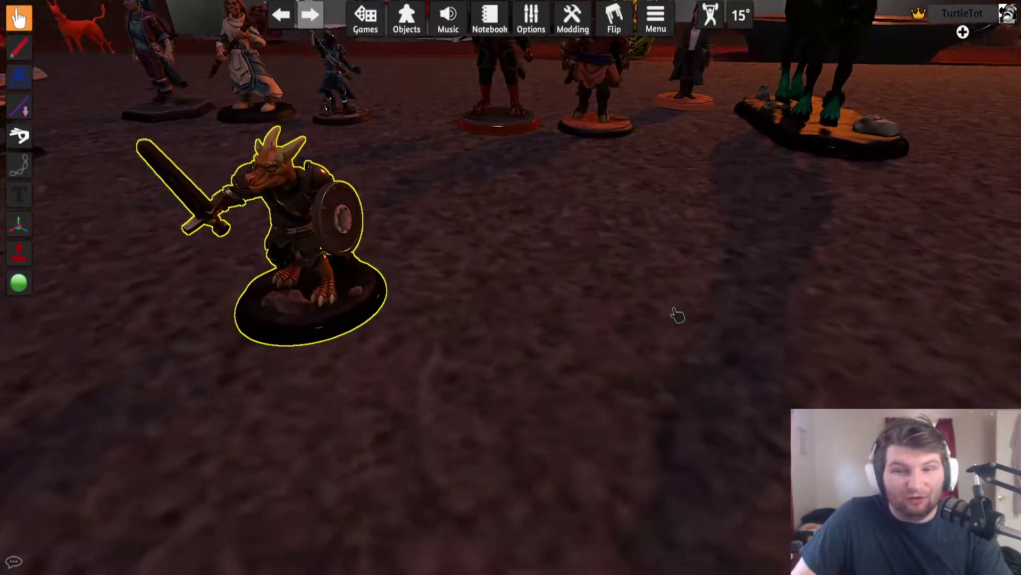
left_click_drag(675, 309, 668, 305)
right_click(404, 257)
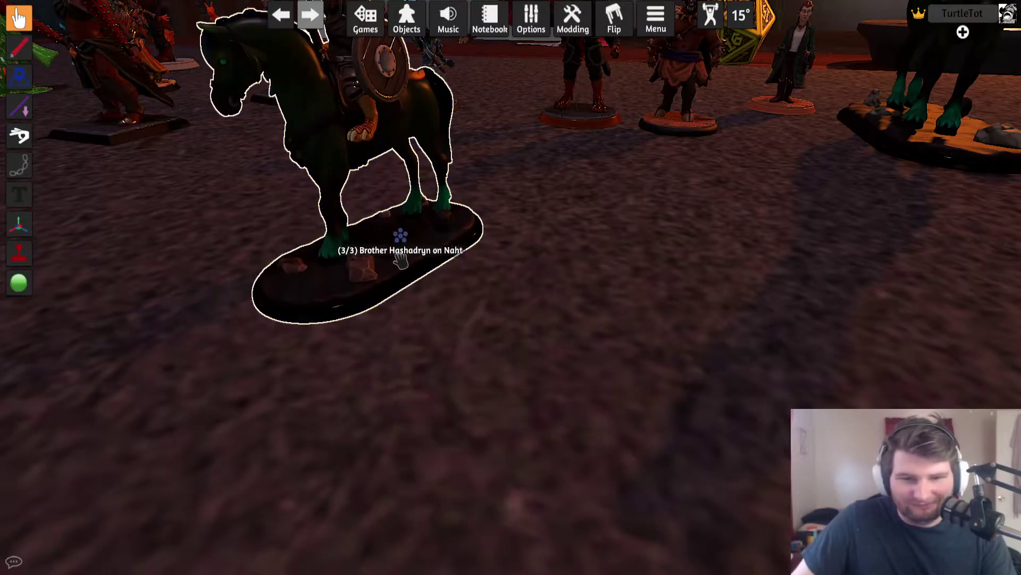
scroll(535, 239, "down", 2)
mouse_move(541, 237)
left_mouse_down()
mouse_move(520, 244)
mouse_move(534, 250)
left_mouse_up()
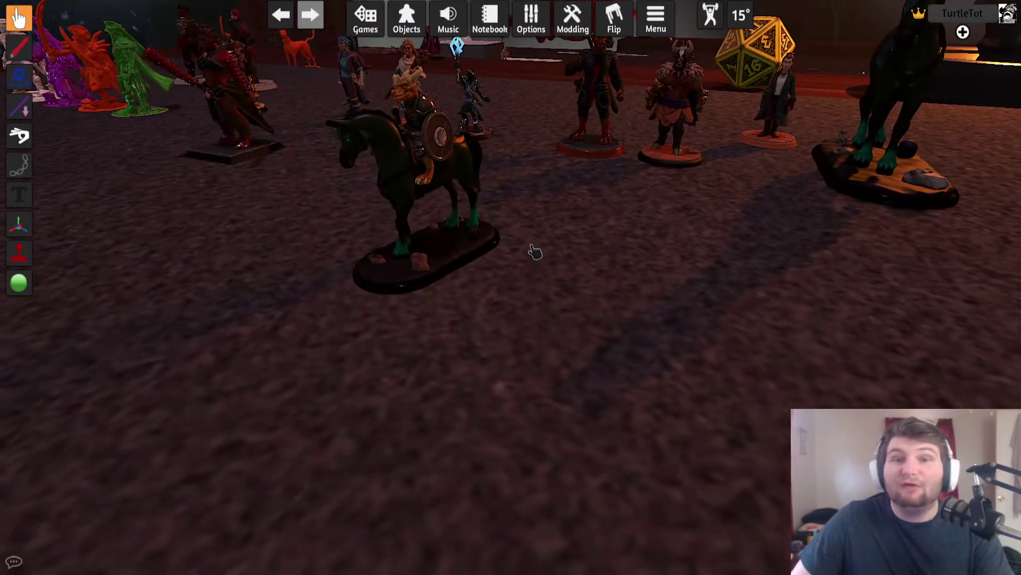
key("w")
scroll(459, 286, "up", 2)
left_click_drag(488, 290, 584, 283)
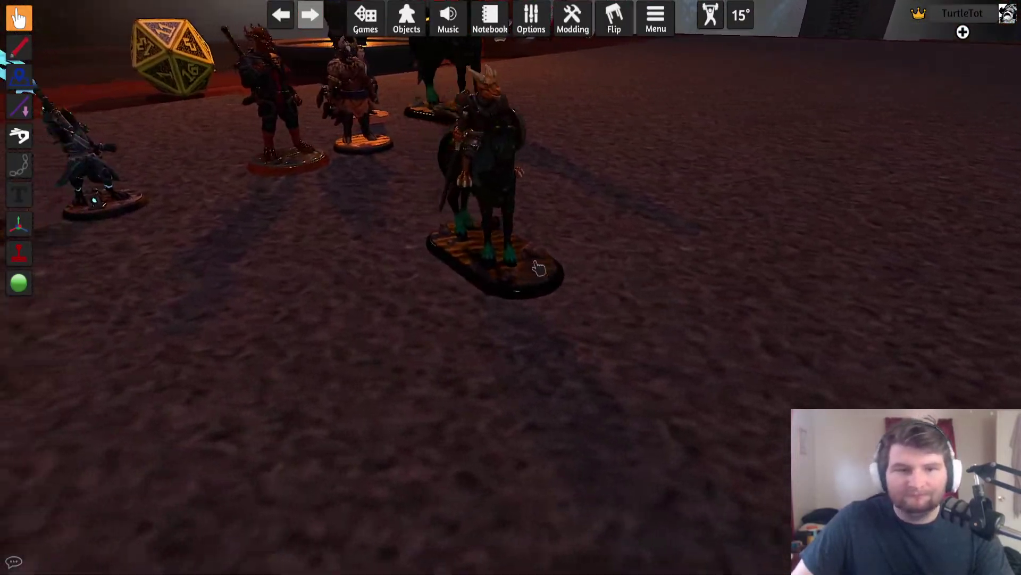
scroll(539, 268, "up", 5)
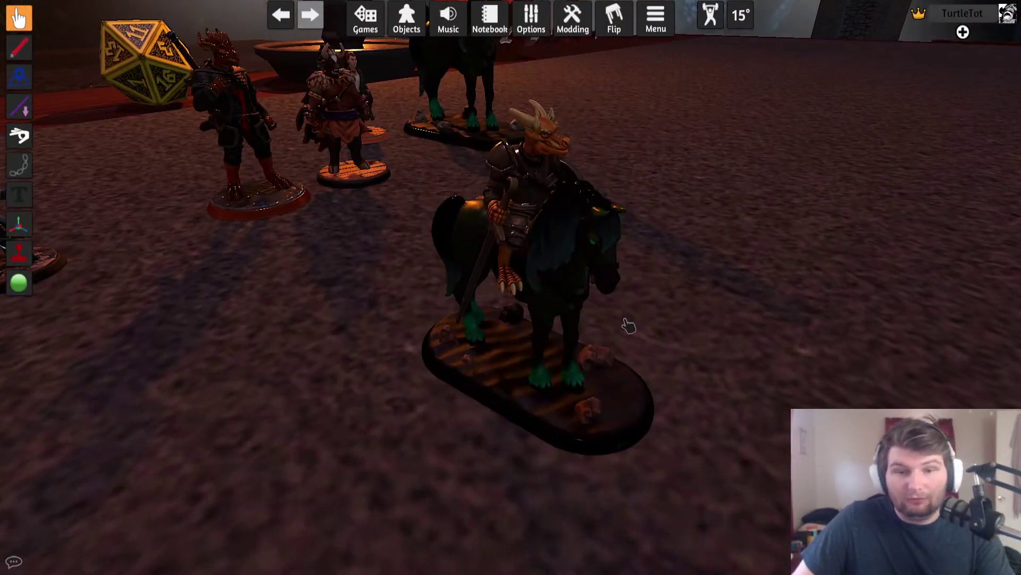
Move the large riderless horse miniature forward to stand beside the mounted horned miniature
left_click_drag(629, 326, 540, 328)
key("w")
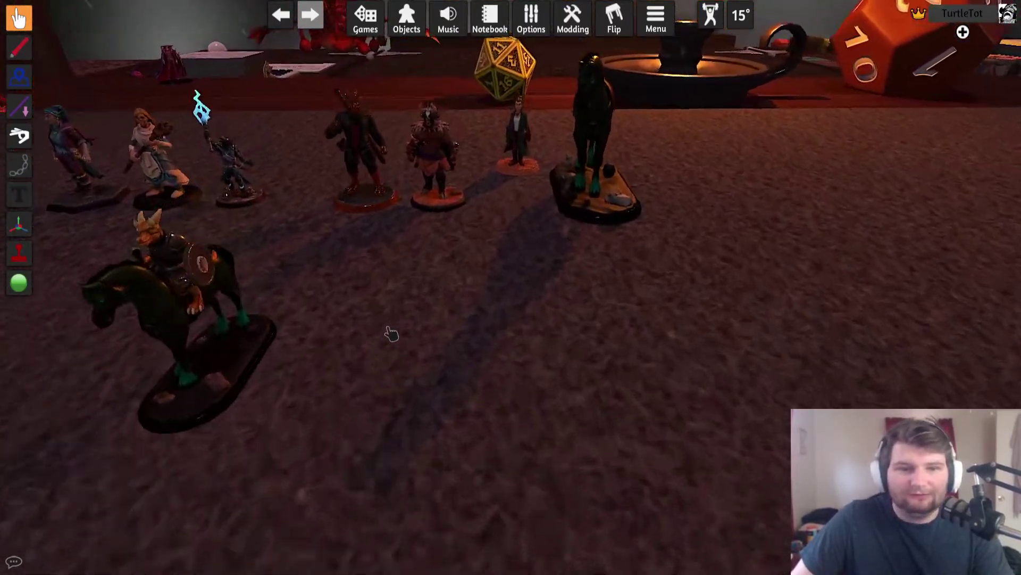
key("a")
key("d")
key("s")
left_click_drag(649, 245, 493, 271)
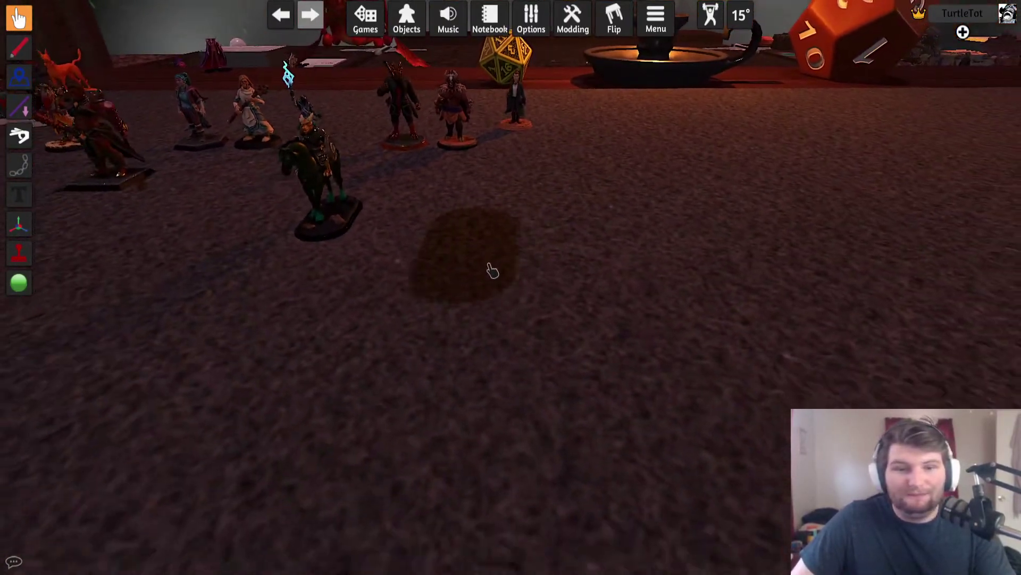
scroll(506, 269, "up", 5)
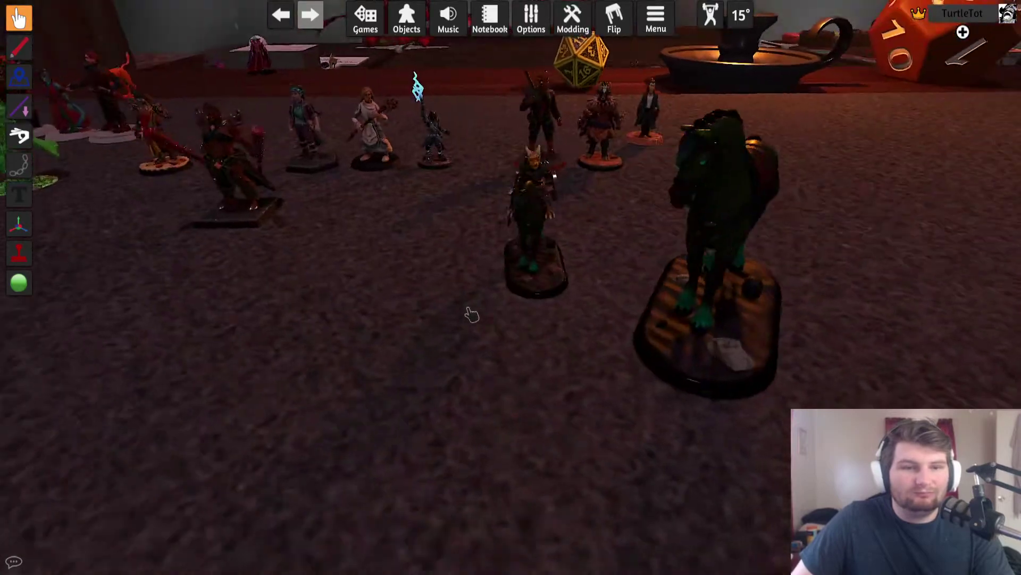
Switch the mounted horned miniature back to its on-foot sword-and-shield version
right_click(568, 278)
left_click(680, 297)
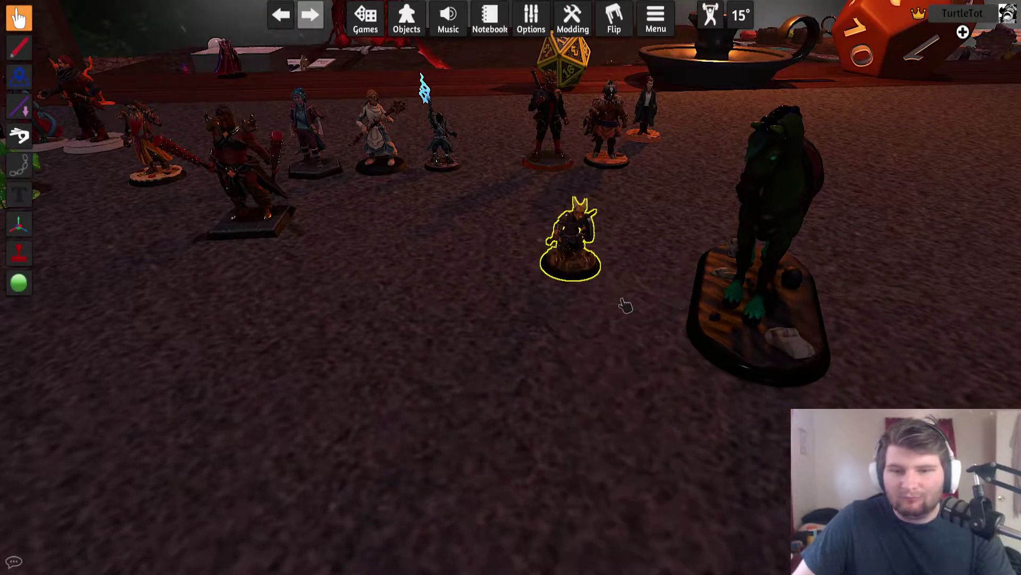
scroll(625, 301, "down", 4)
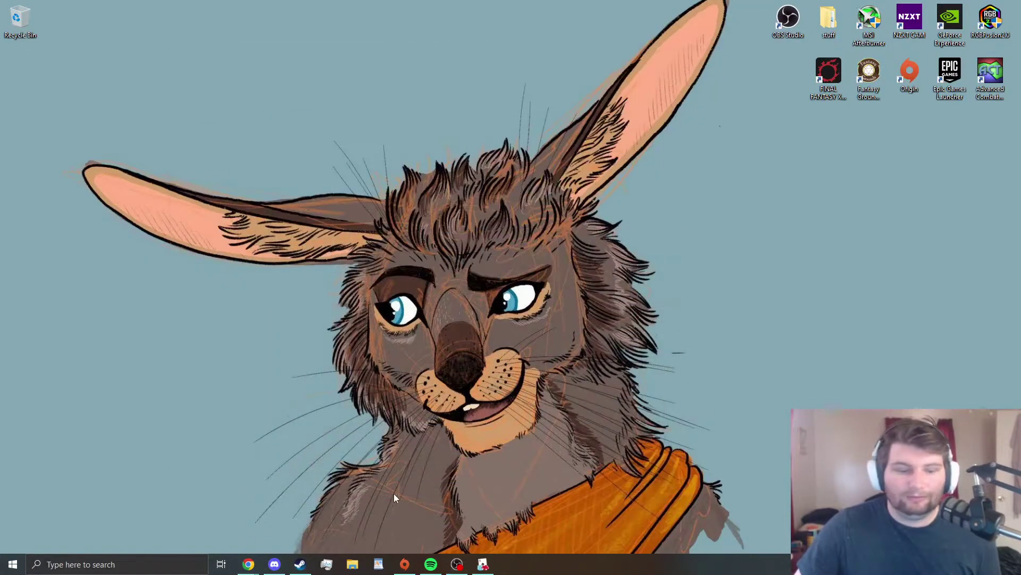
Switch to Chrome, maximize its window and open heroforge.com
mouse_move(248, 565)
left_click(292, 508)
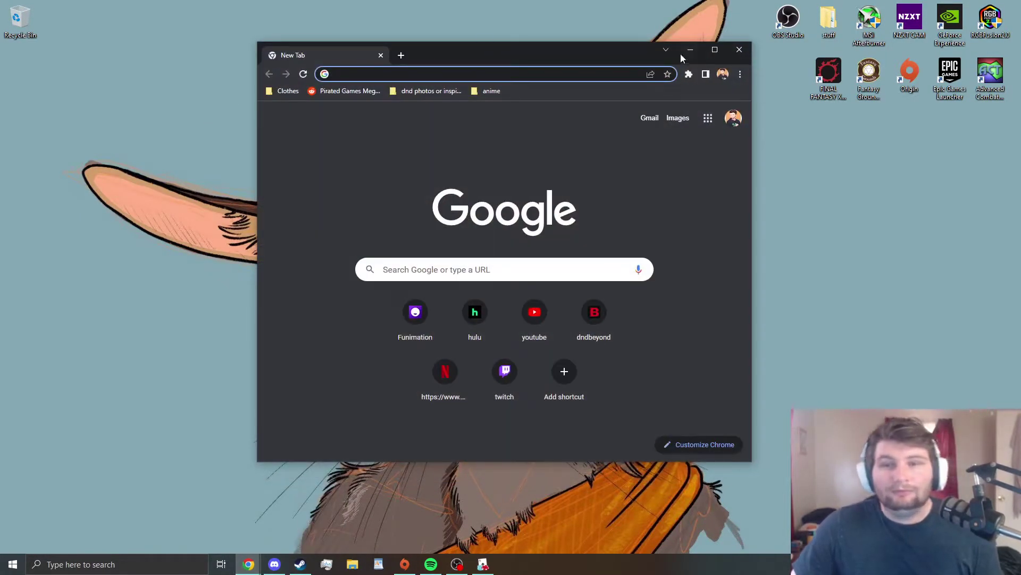
left_click(715, 49)
left_click(477, 32)
type("h")
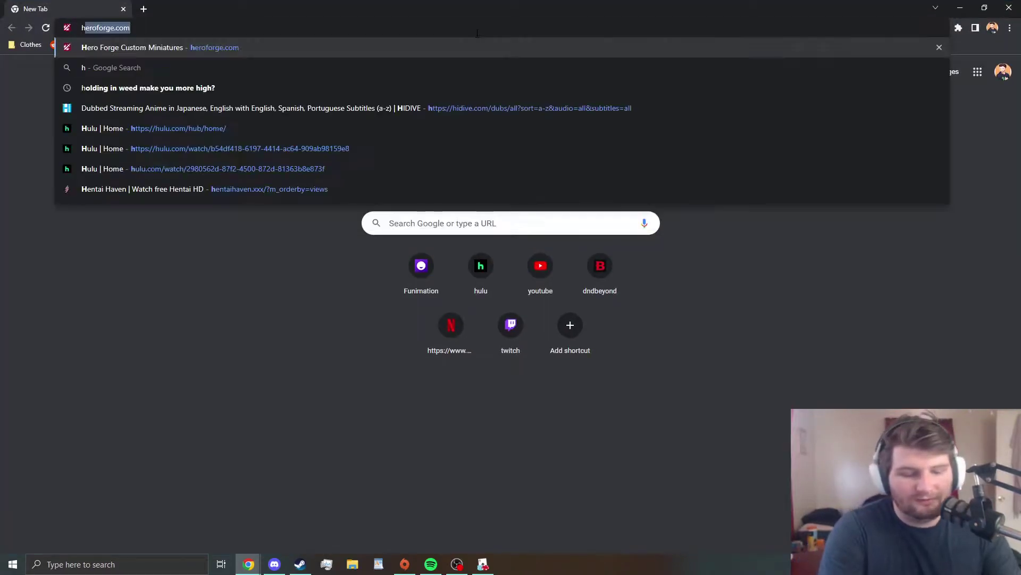
type("ero")
key("Return")
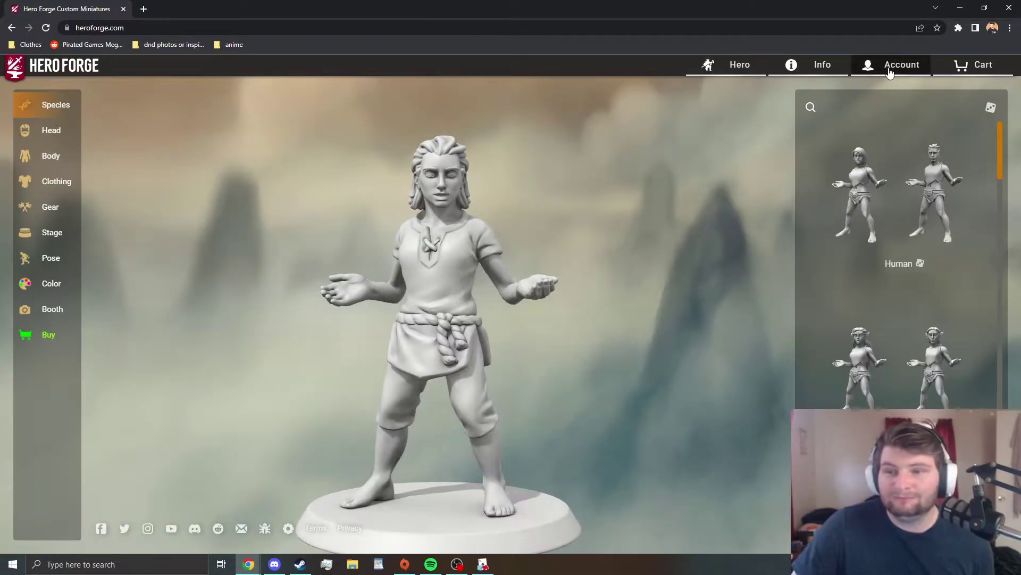
Look over the default figure in the Hero Forge editor and its list of species
left_click(888, 72)
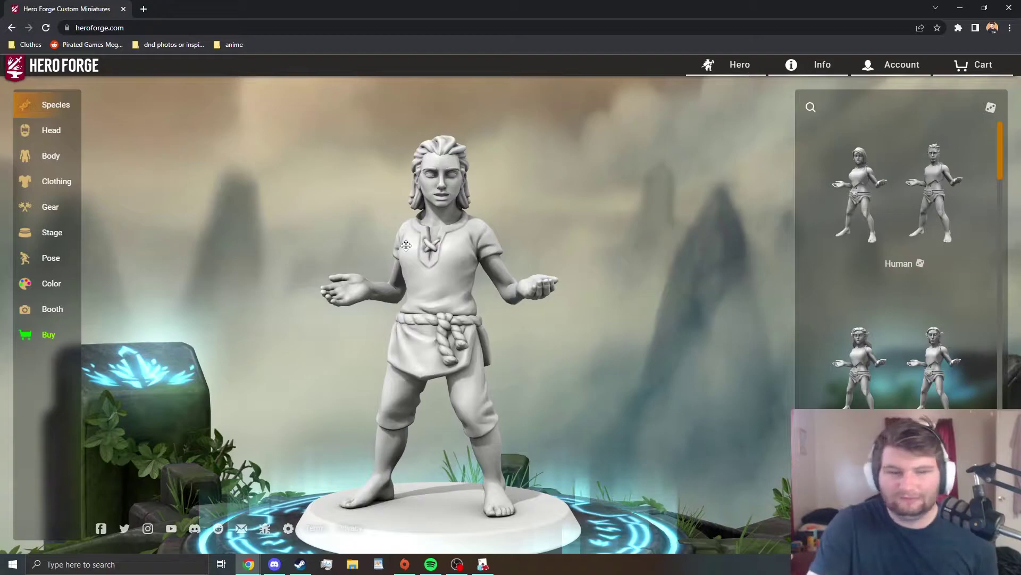
left_click_drag(430, 331, 468, 323)
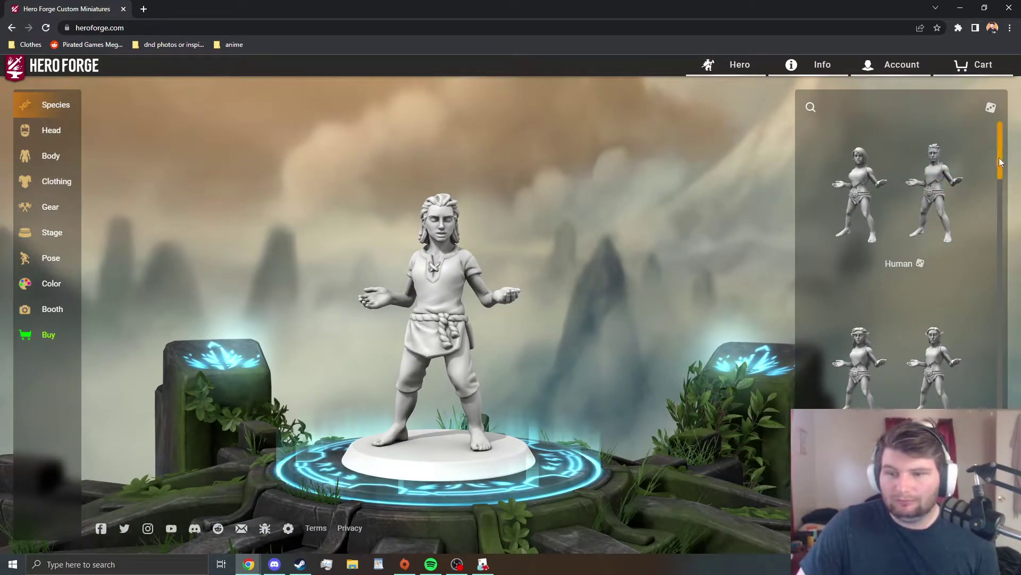
left_click_drag(1000, 162, 997, 136)
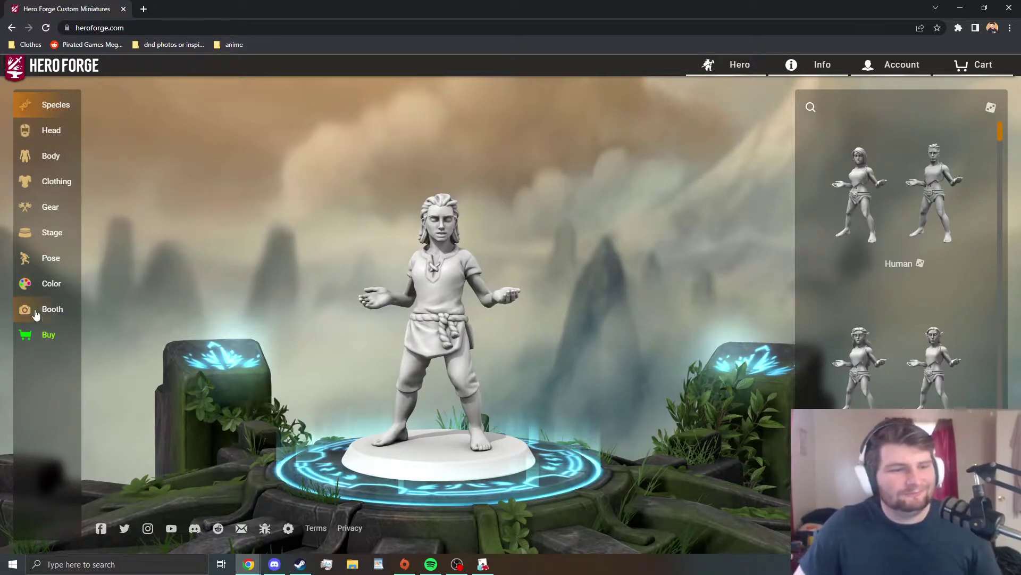
Review the mini purchase options and read the 3D Digital details about Tabletop Simulator support, then return to the editor
left_click(47, 335)
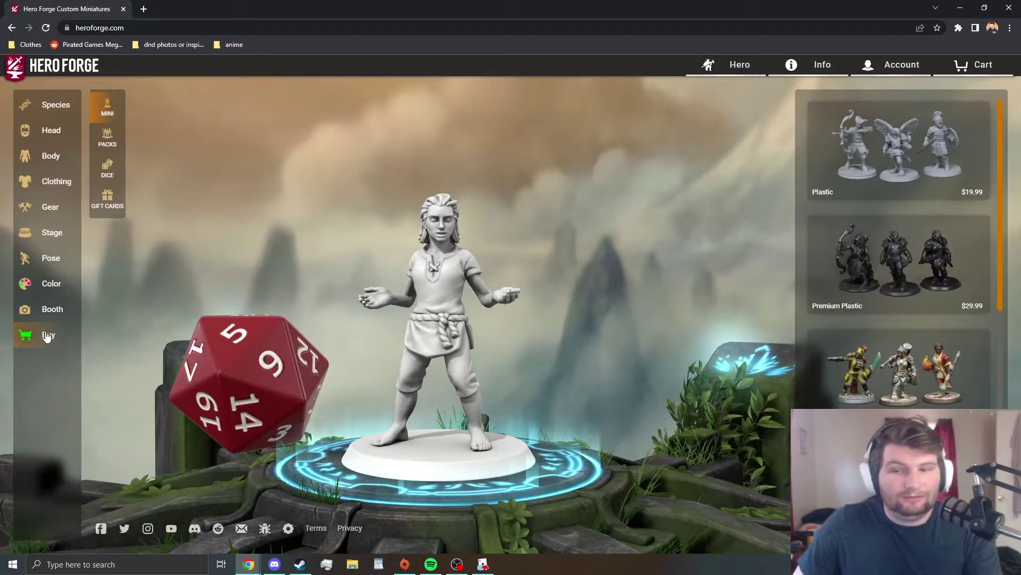
scroll(1000, 179, "down", 6)
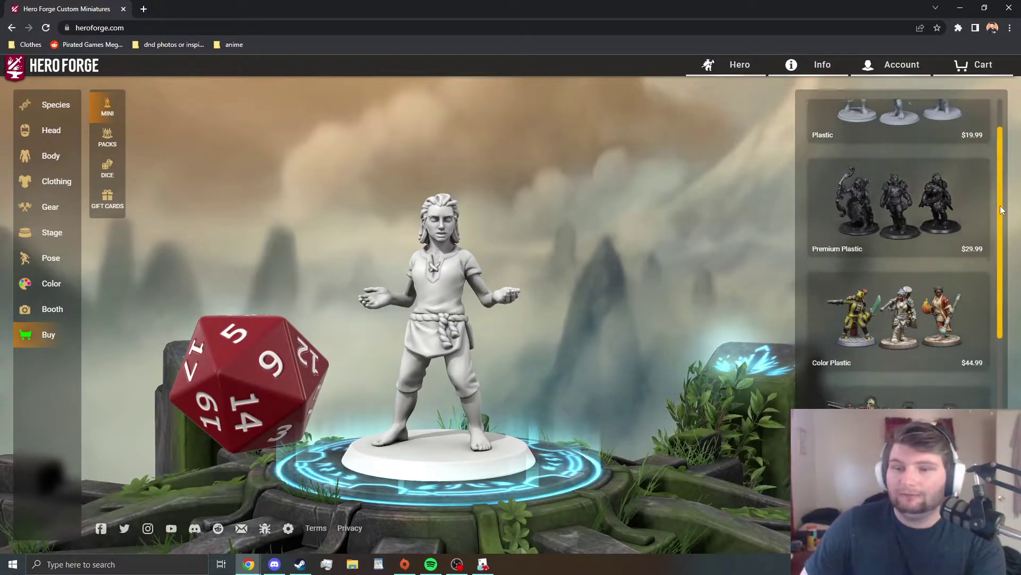
mouse_move(881, 402)
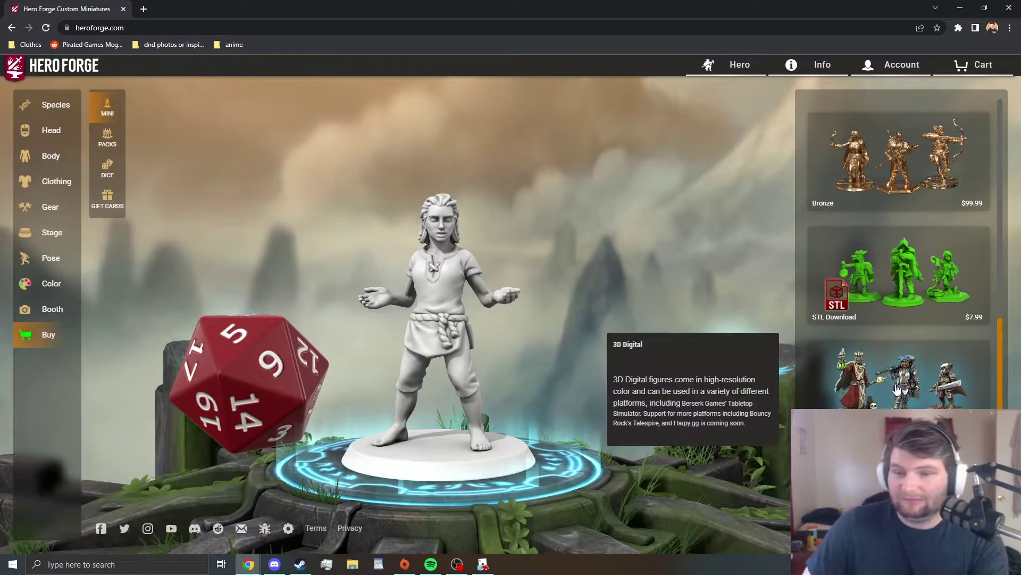
left_click(881, 403)
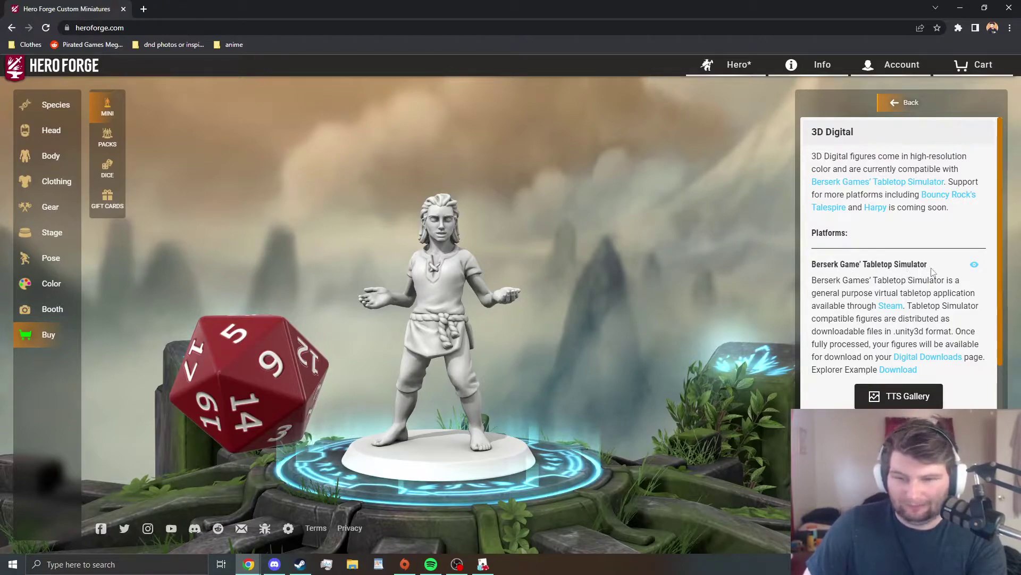
scroll(950, 286, "down", 3)
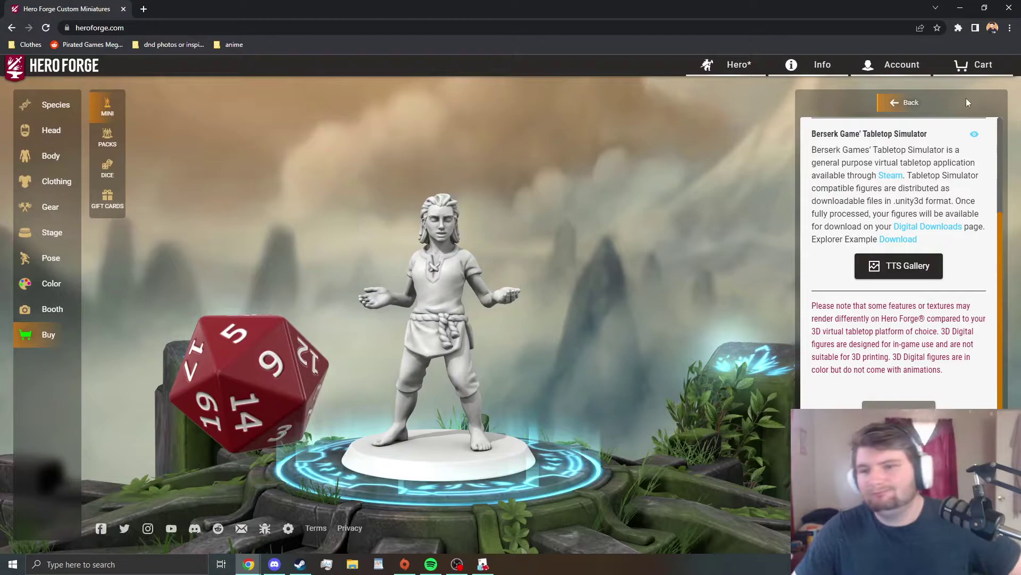
left_click(899, 105)
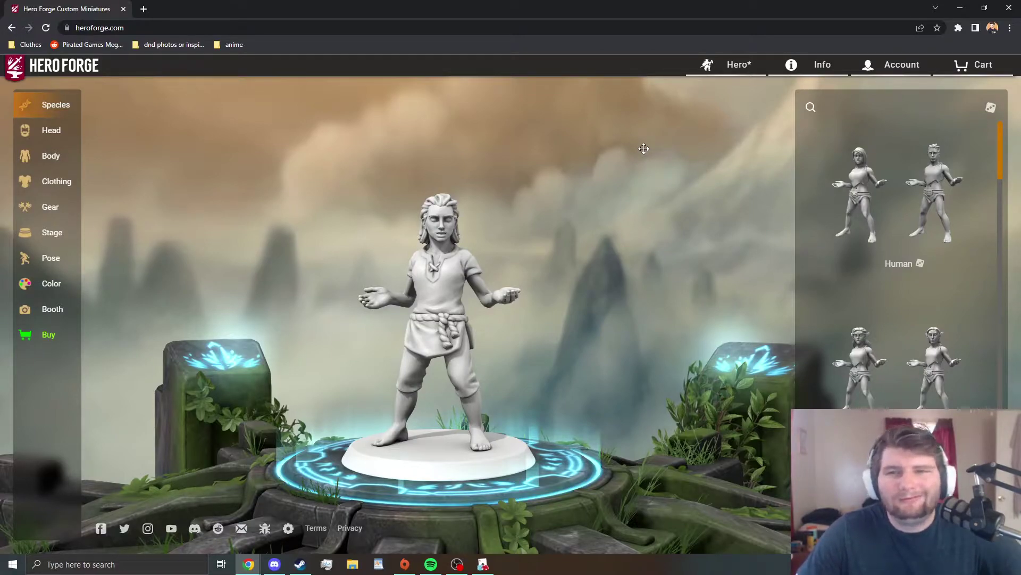
Open the account's Digital Downloads page and look through the full list of purchased Tabletop Simulator miniatures
left_click(901, 68)
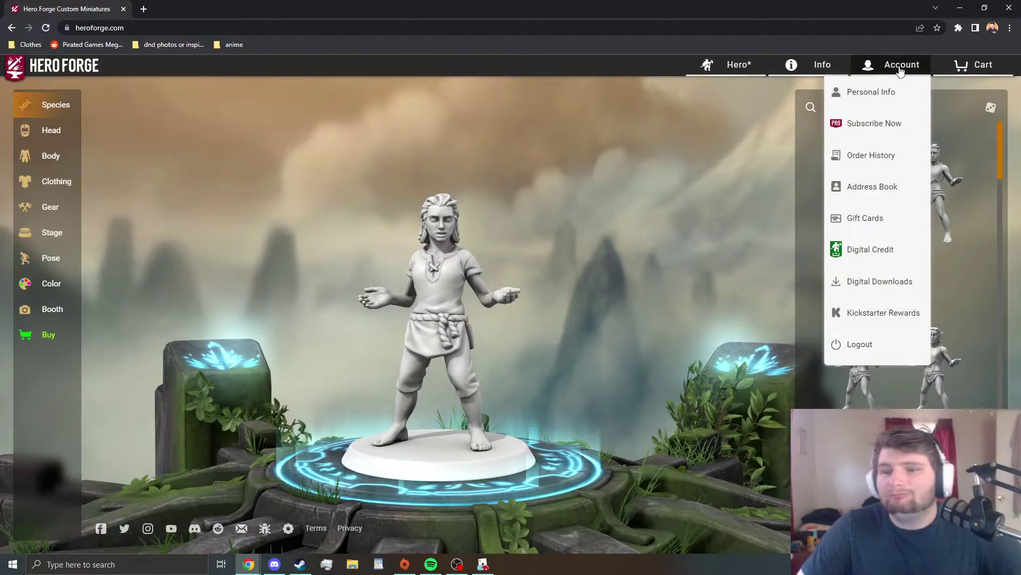
left_click(878, 285)
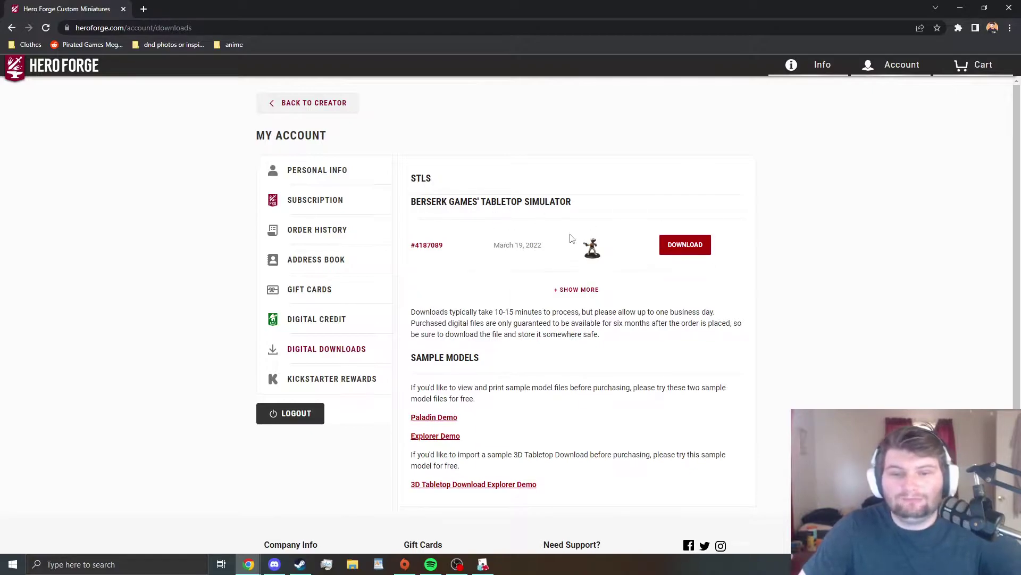
left_click(566, 289)
scroll(563, 292, "down", 2)
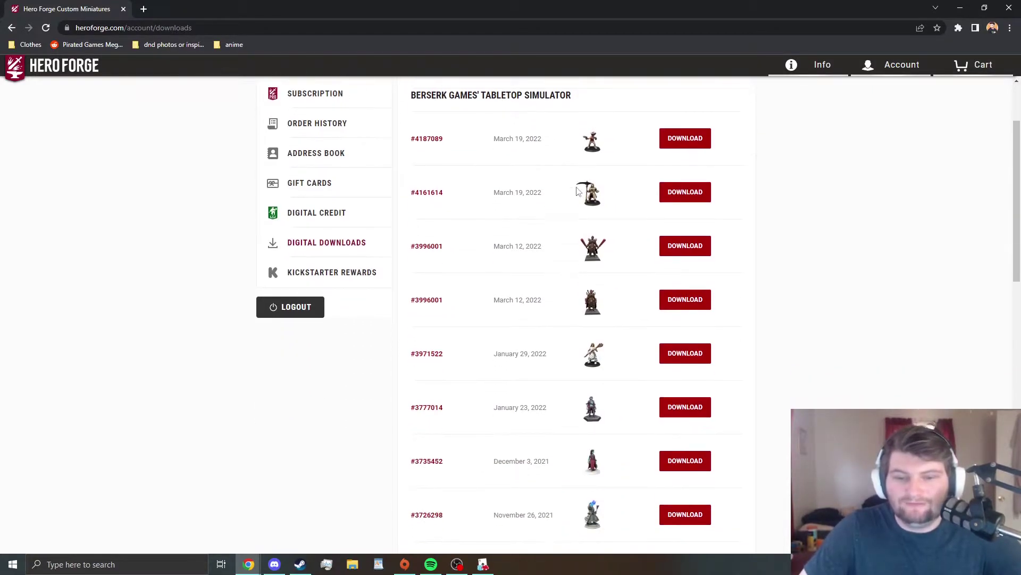
scroll(578, 202, "down", 7)
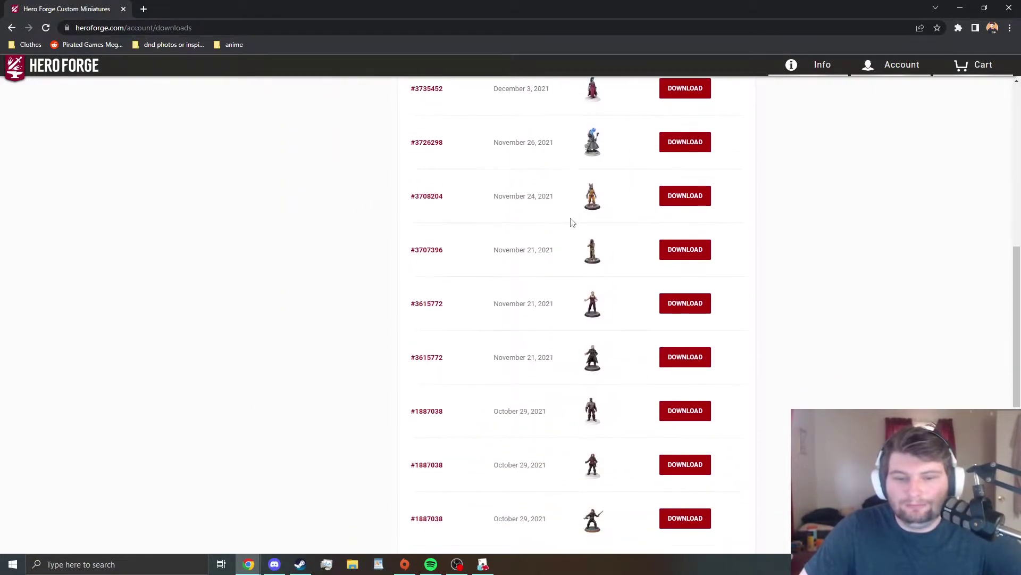
scroll(572, 222, "down", 7)
scroll(577, 277, "up", 15)
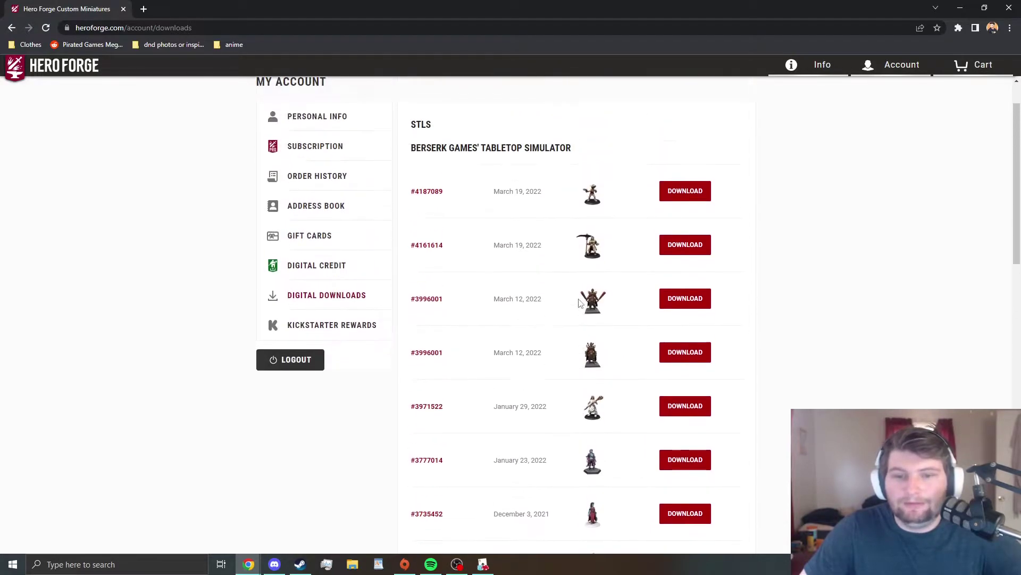
scroll(569, 277, "up", 1)
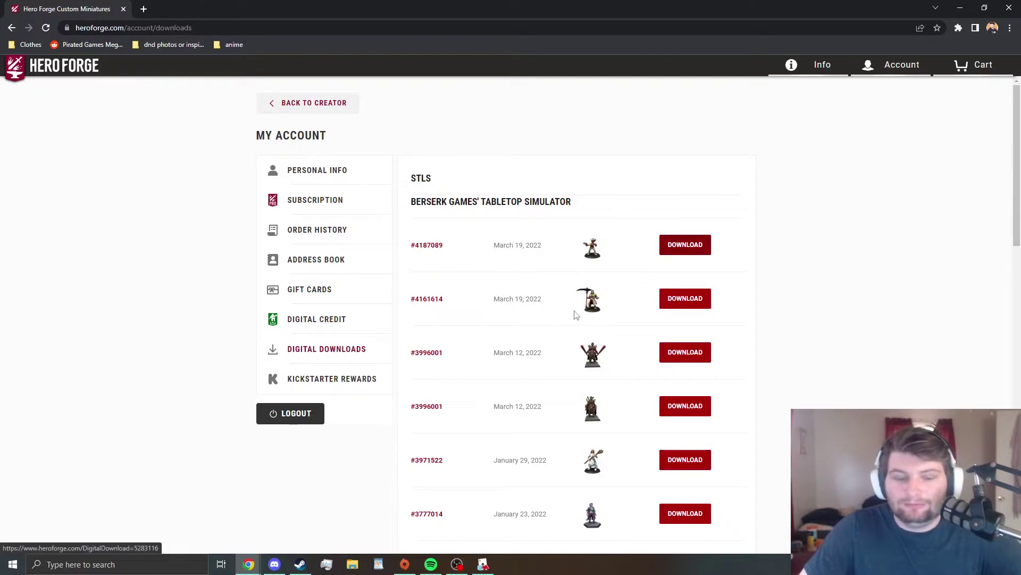
Open File Explorer and browse to the Documents\DND\Heroforge models folder to view the stored model files
left_click(352, 564)
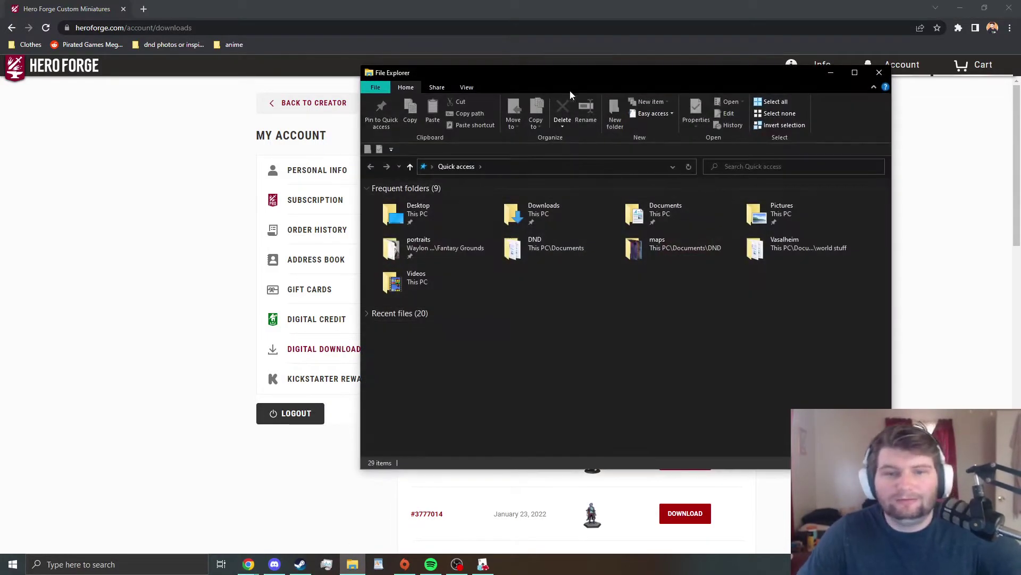
left_click_drag(569, 91, 498, 75)
left_click(587, 198)
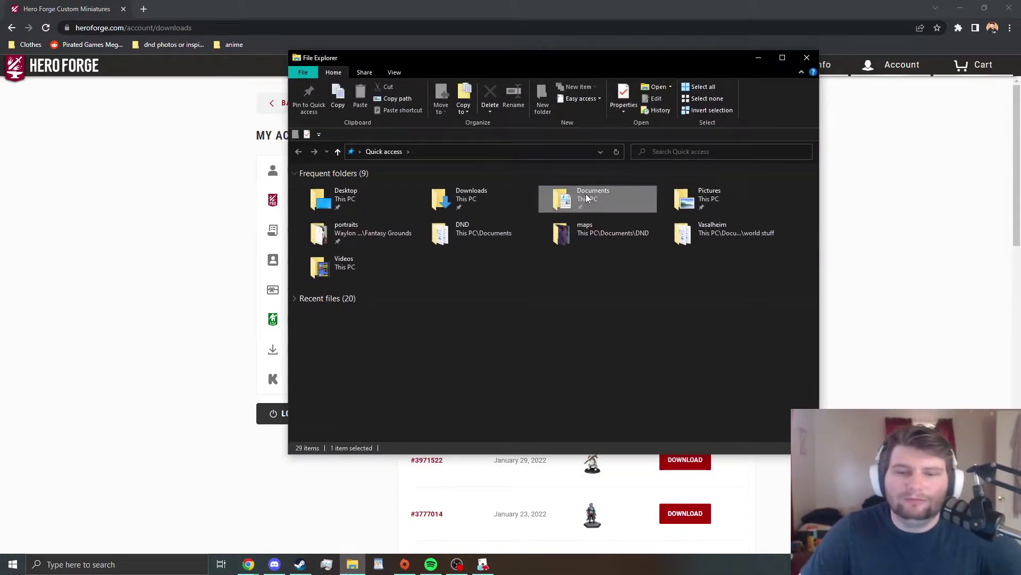
double_click(457, 196)
left_click(299, 153)
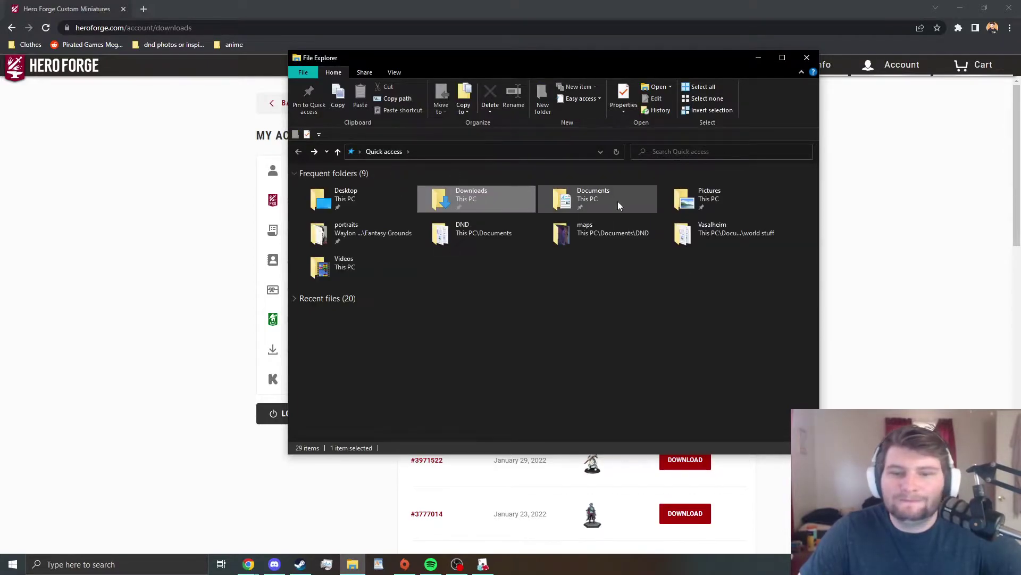
double_click(609, 201)
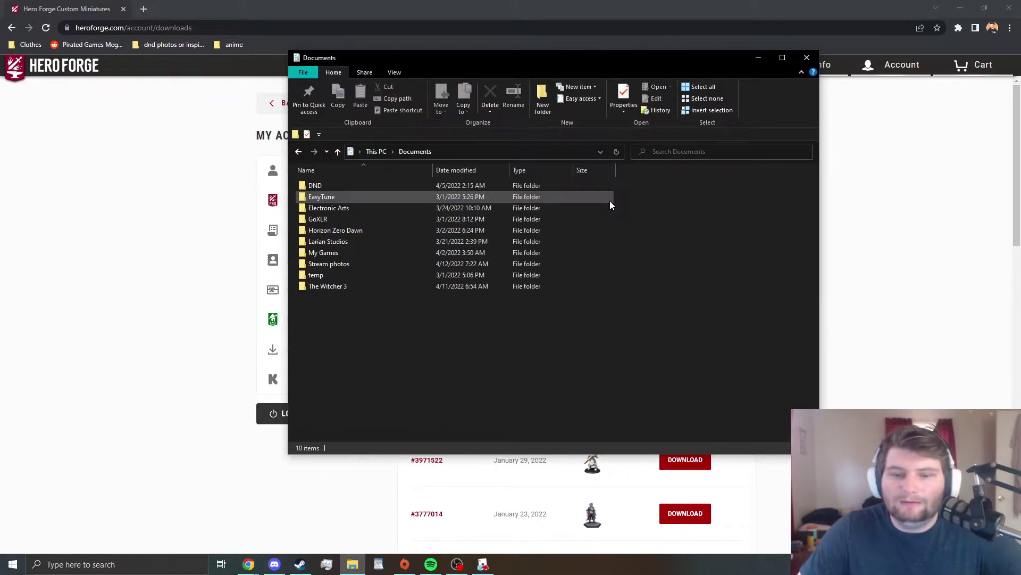
double_click(350, 182)
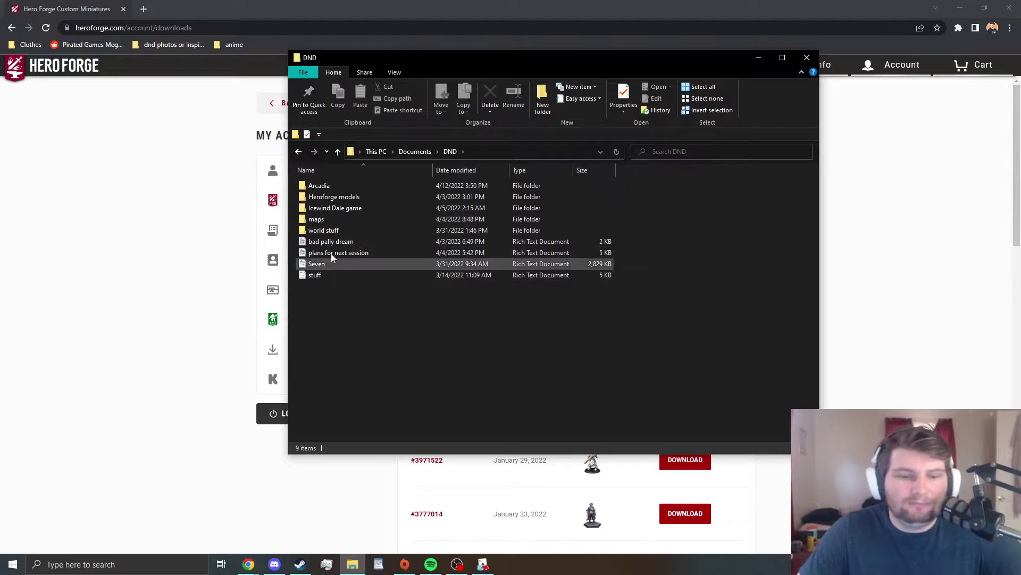
double_click(331, 197)
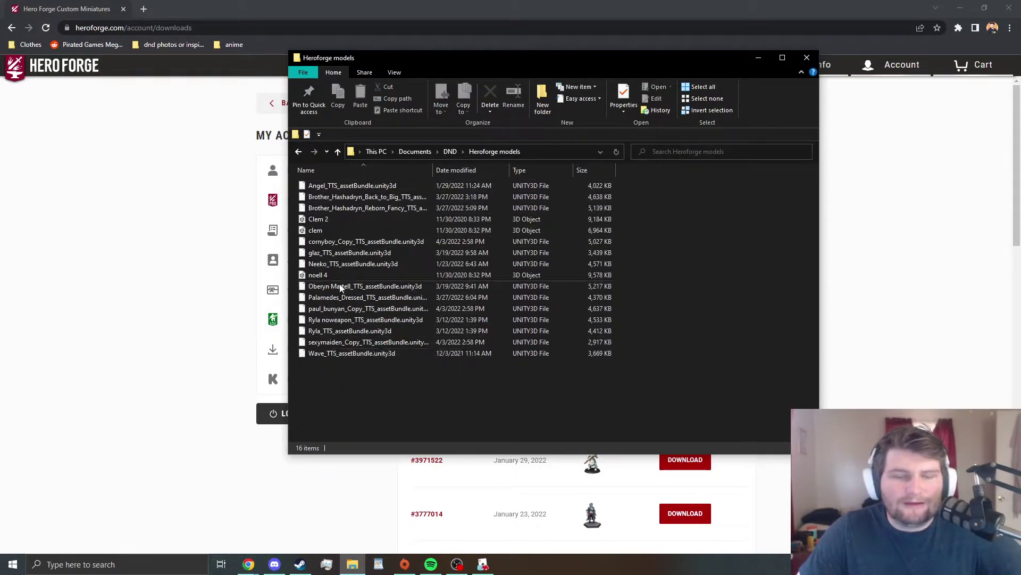
left_click(300, 151)
double_click(330, 196)
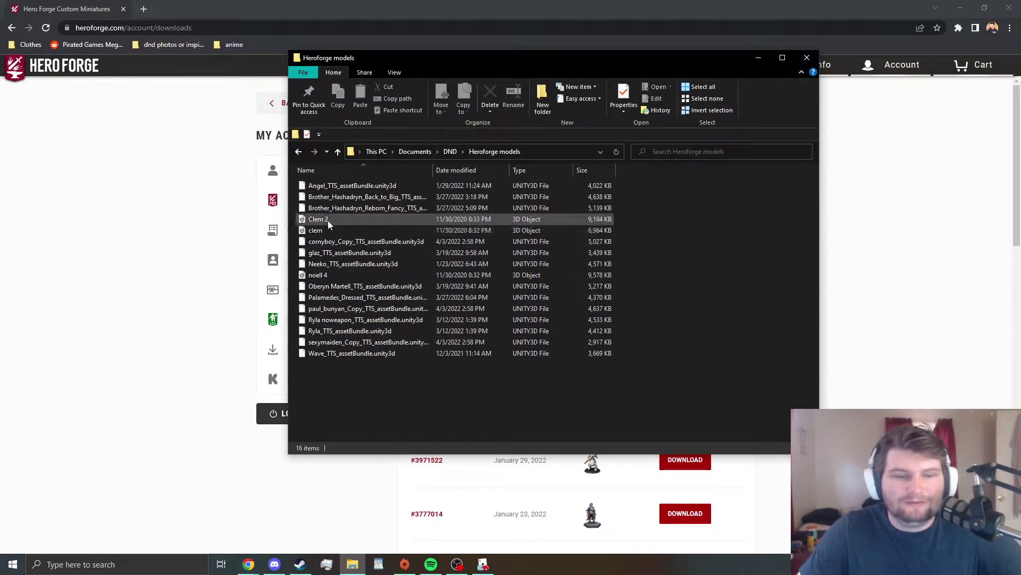
Minimize File Explorer and Chrome and switch to Tabletop Simulator
left_click(762, 57)
left_click(961, 8)
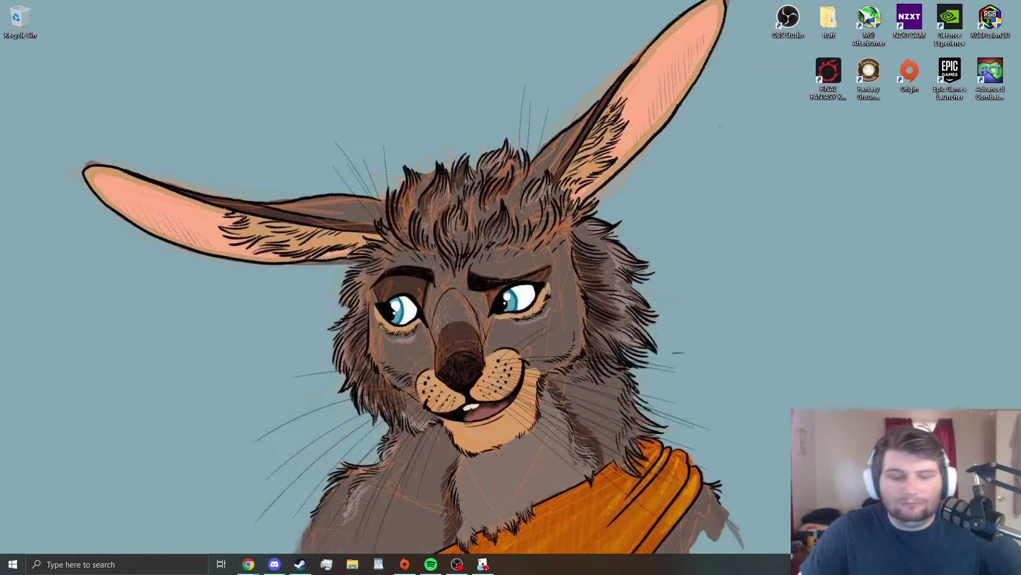
left_click(484, 565)
Place a custom AssetBundle object on an empty area of the table
left_click(407, 30)
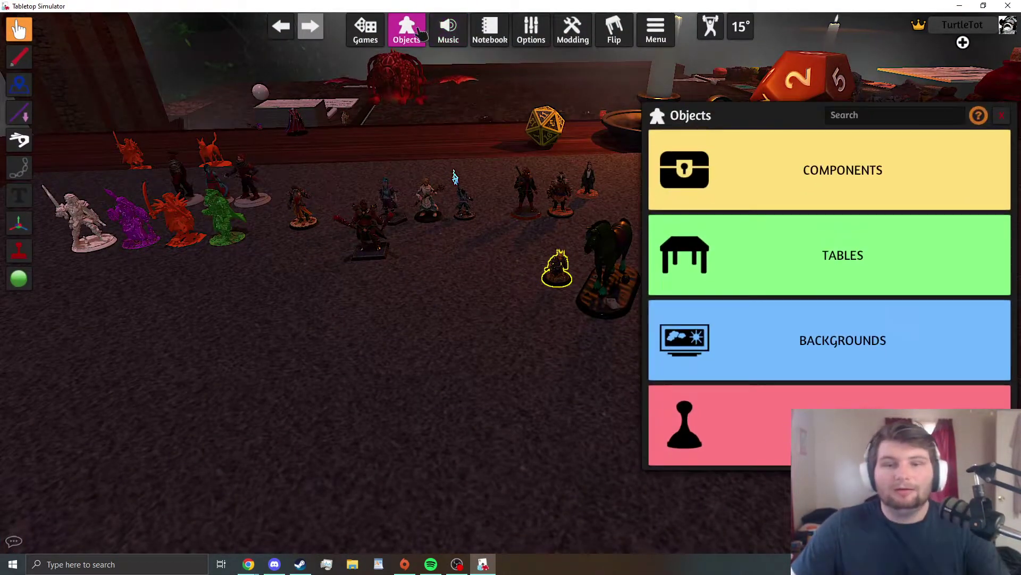
key("d")
key("s")
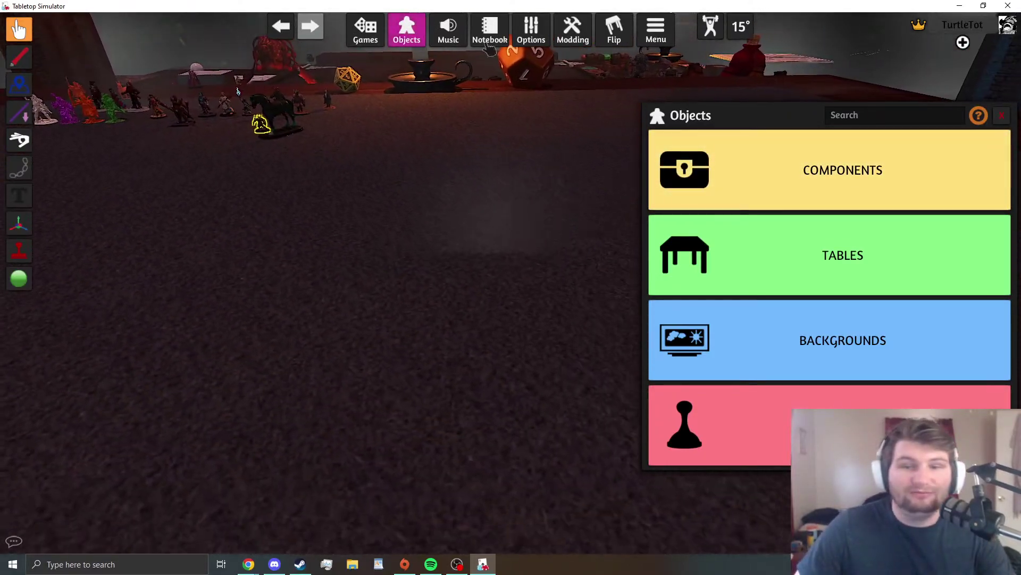
left_click(828, 173)
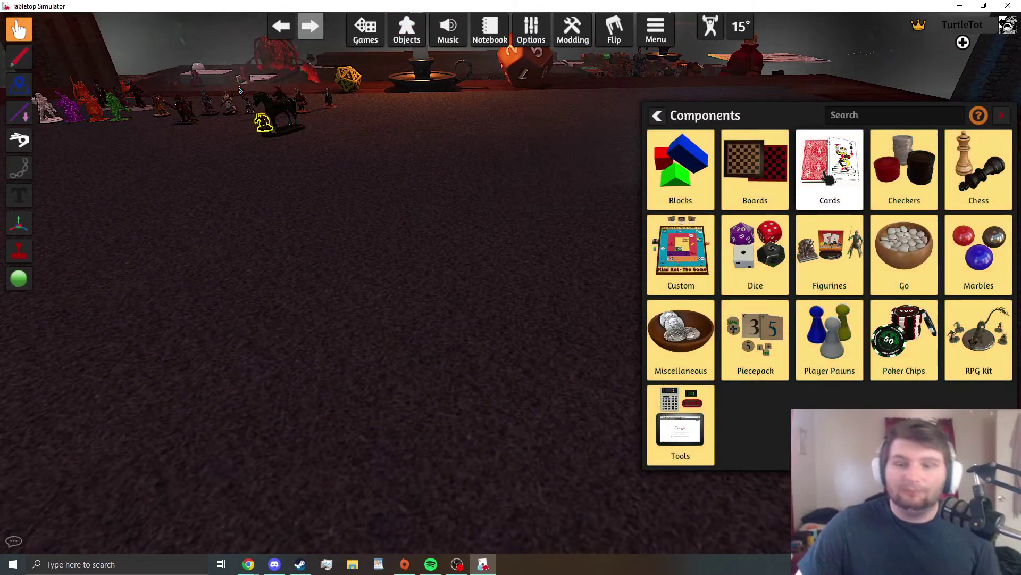
left_click(680, 263)
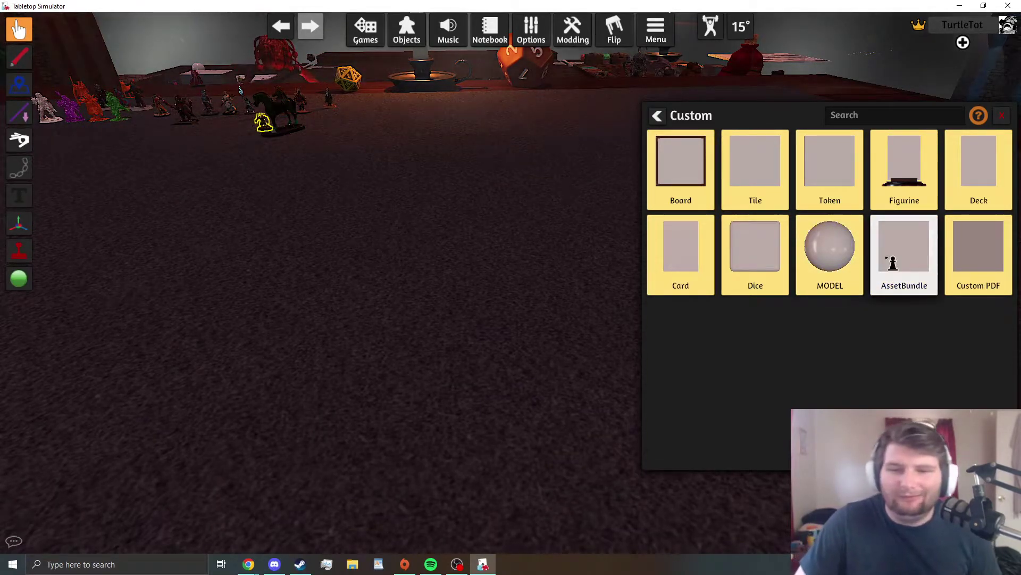
left_click(907, 276)
left_click(591, 221)
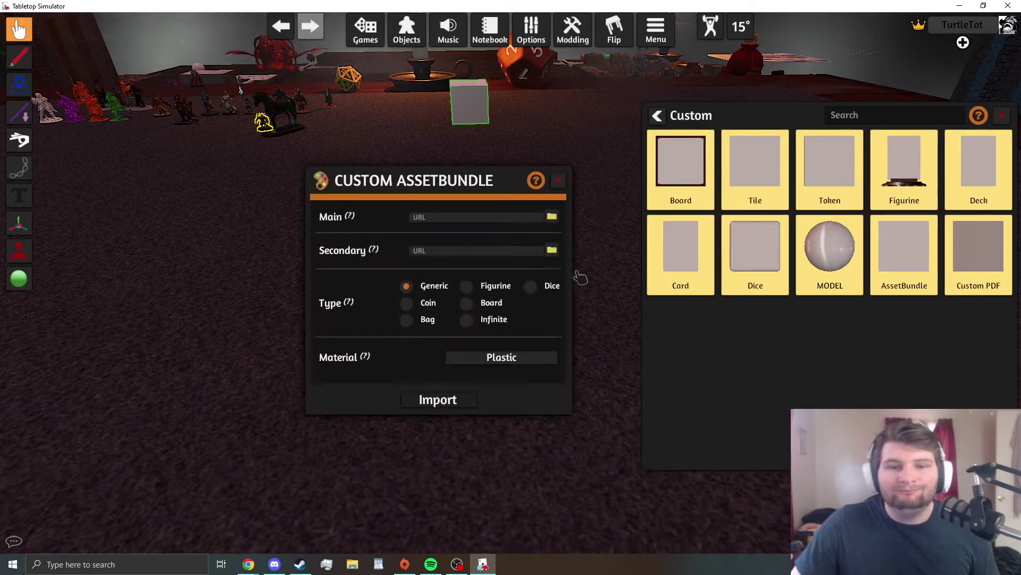
Choose Angel_TTS_assetBundle.unity3d from the DND\Heroforge models folder as the AssetBundle's main file
left_click(553, 216)
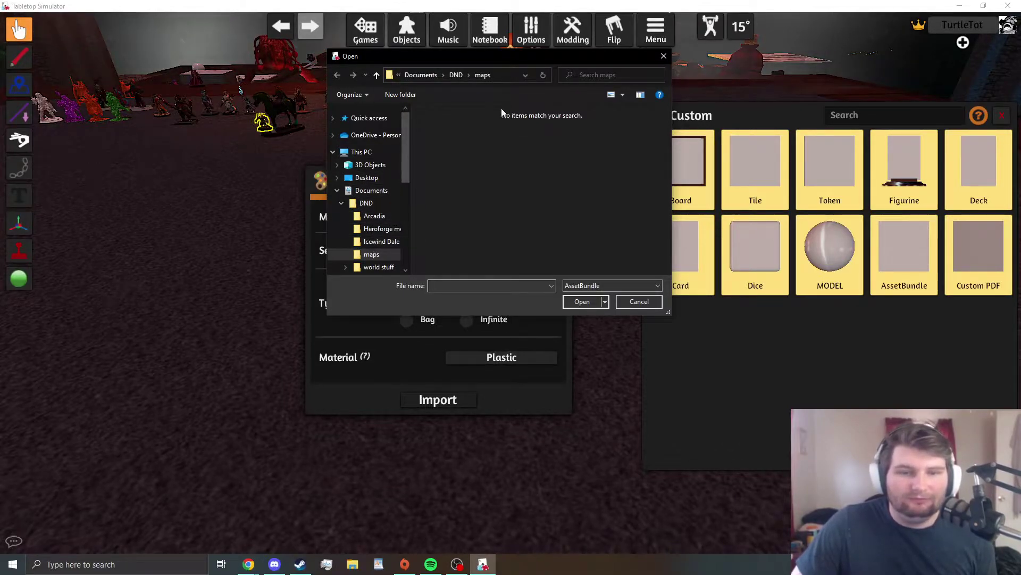
left_click_drag(497, 62, 533, 64)
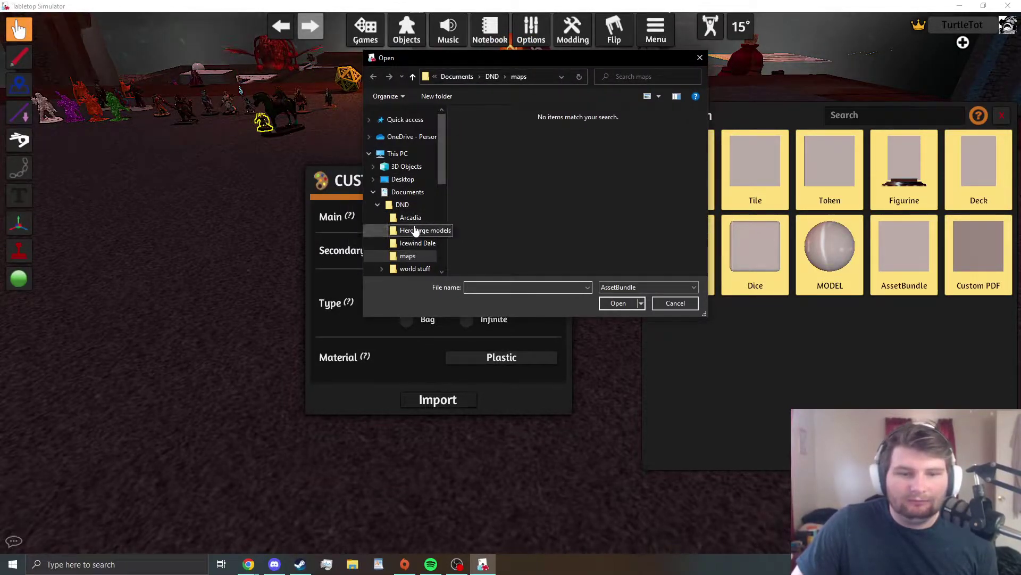
left_click(402, 207)
double_click(506, 138)
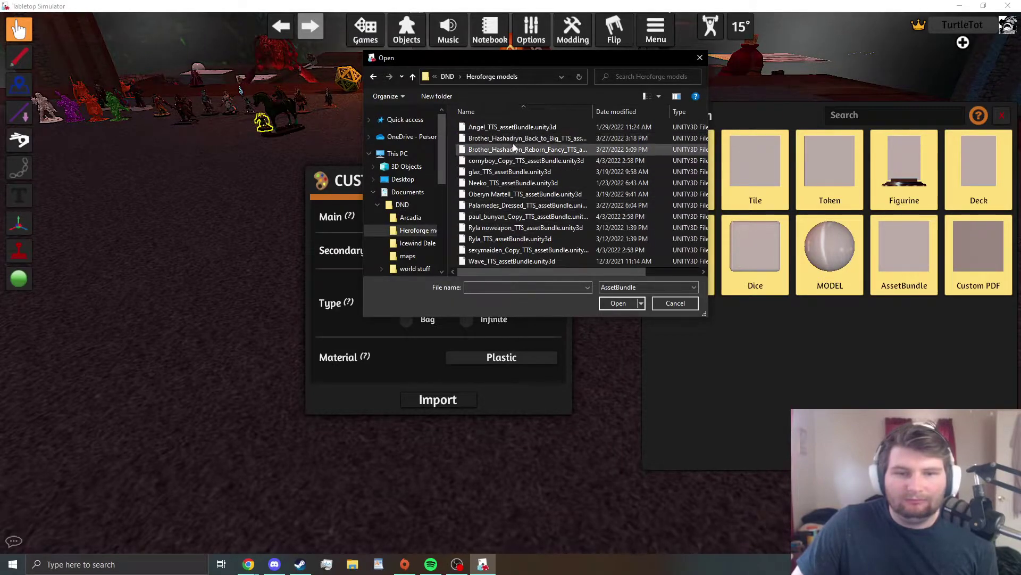
left_click(514, 129)
left_click(618, 303)
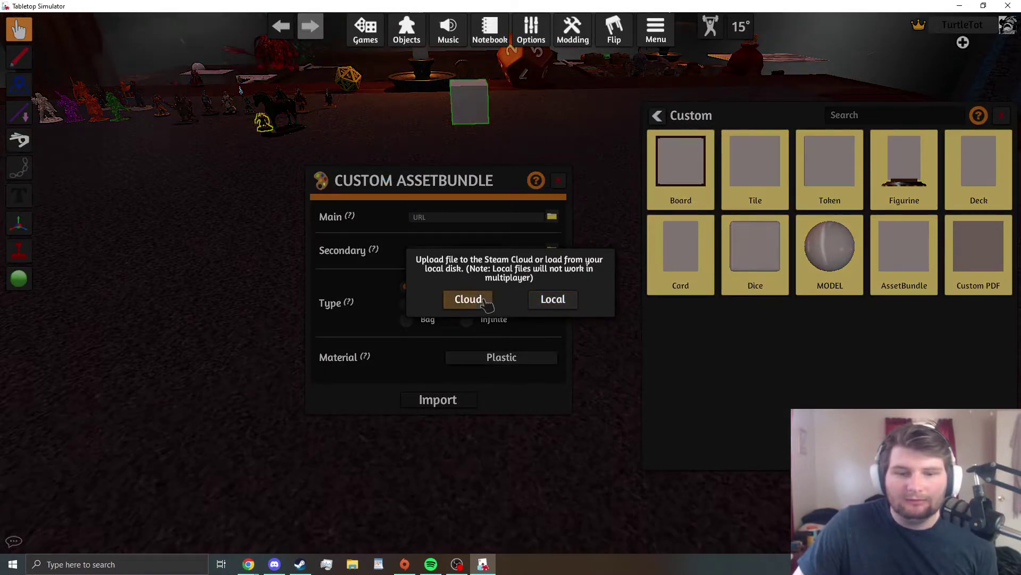
Upload the chosen file to the Steam Cloud and import it as a generic plastic AssetBundle
left_click(467, 295)
left_click(469, 312)
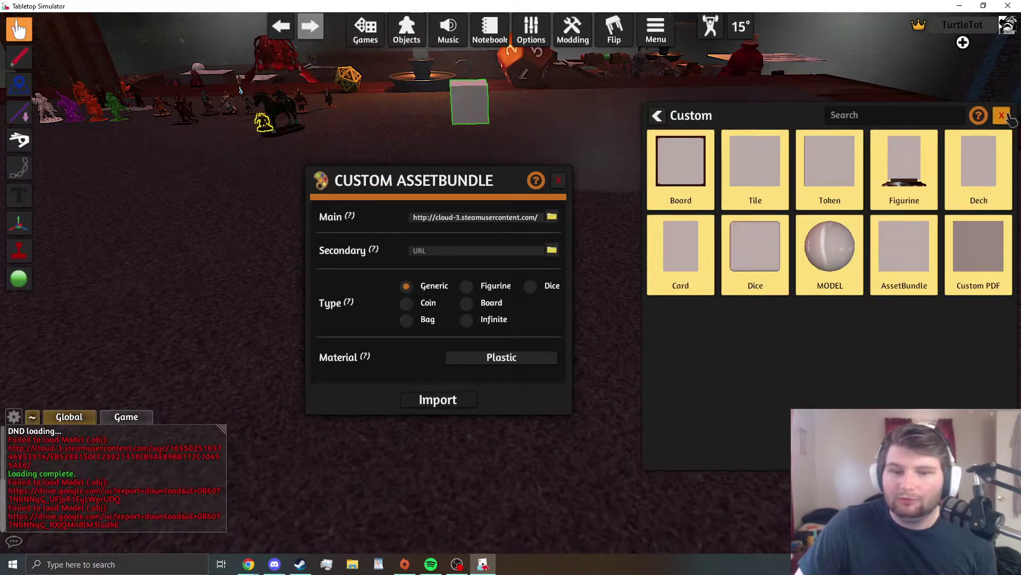
left_click(442, 402)
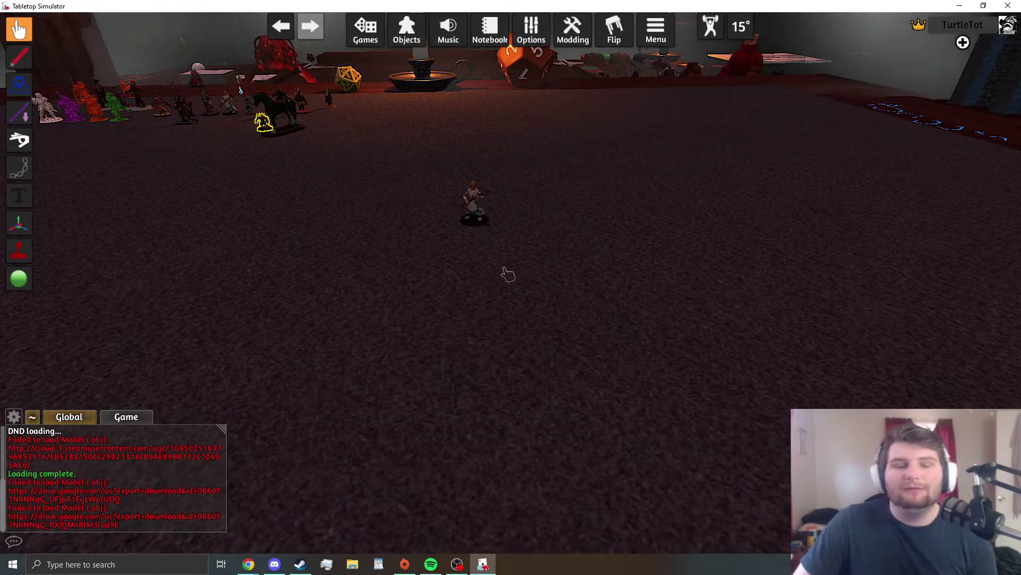
Lift the imported angel miniature off the table for a closer look and flip it upside down
left_click(475, 219)
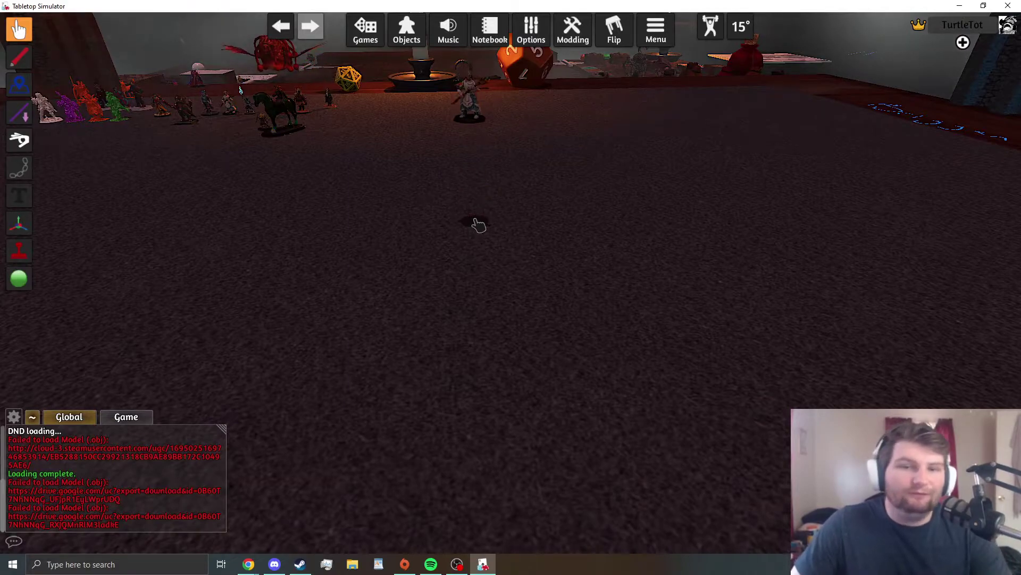
right_click(513, 290)
scroll(513, 290, "up", 1)
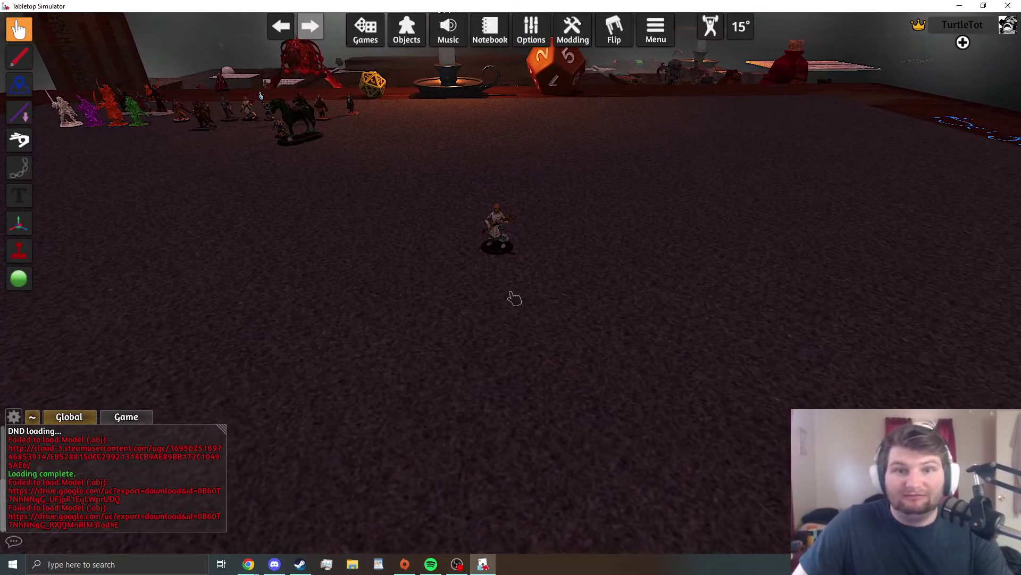
scroll(509, 291, "up", 1)
left_click(488, 288)
scroll(489, 288, "up", 4)
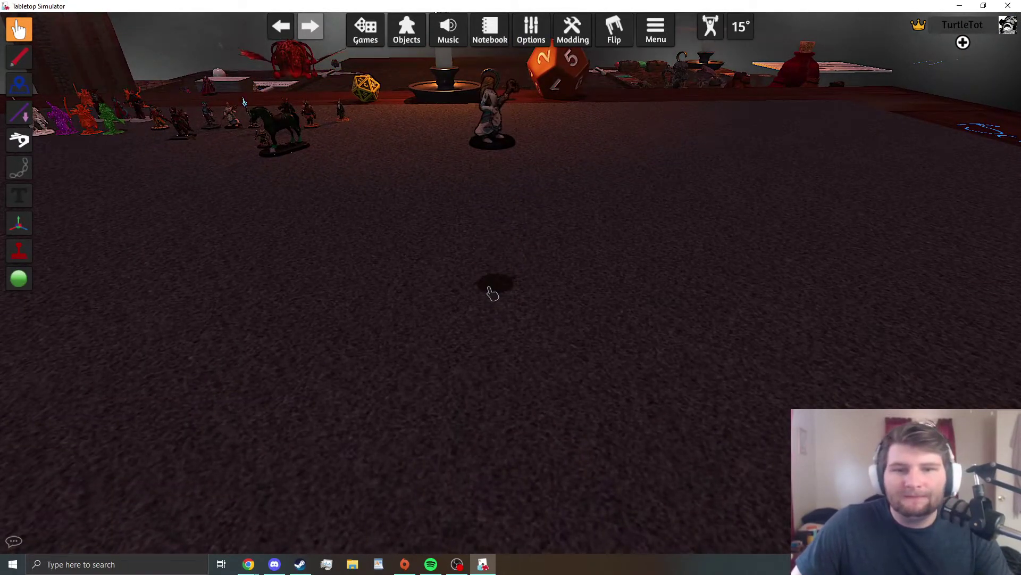
key("f")
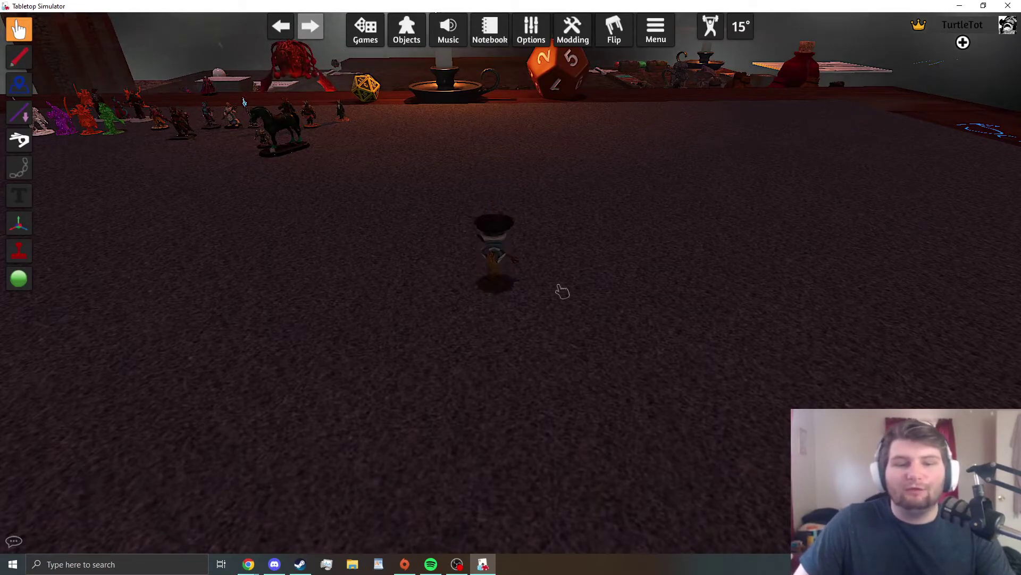
Flip the angel miniature back upright and set it down on the table
key("f")
scroll(519, 289, "down", 3)
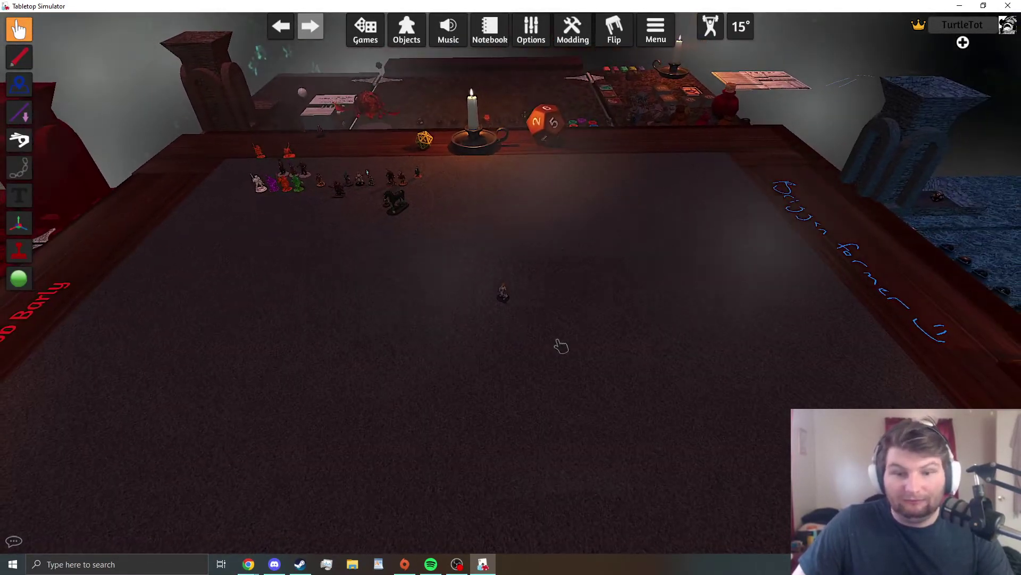
key("s")
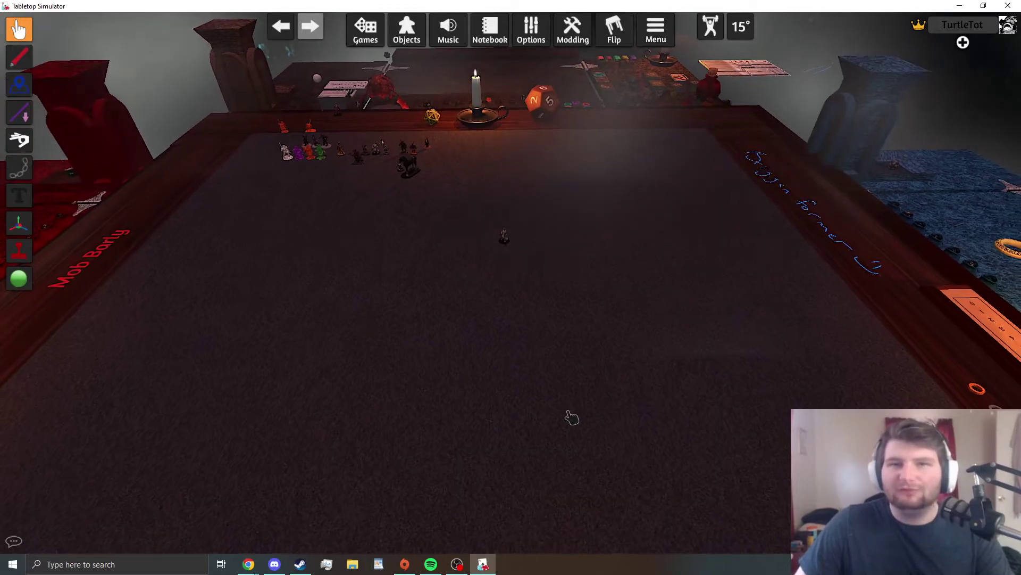
Look over the whole table from several sides and distances, including the area around the angel miniature
scroll(541, 384, "down", 2)
scroll(541, 384, "down", 2)
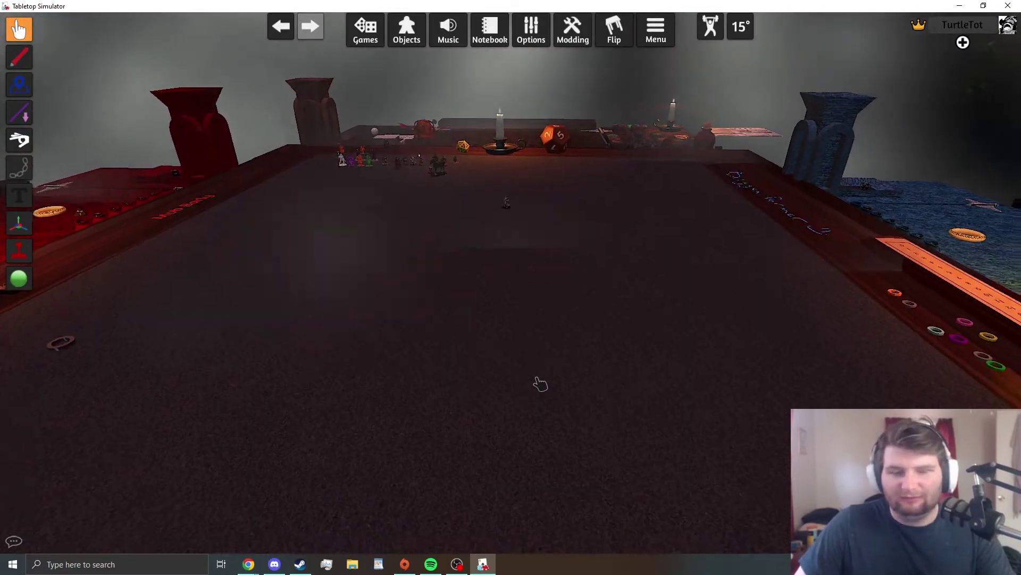
scroll(497, 331, "down", 3)
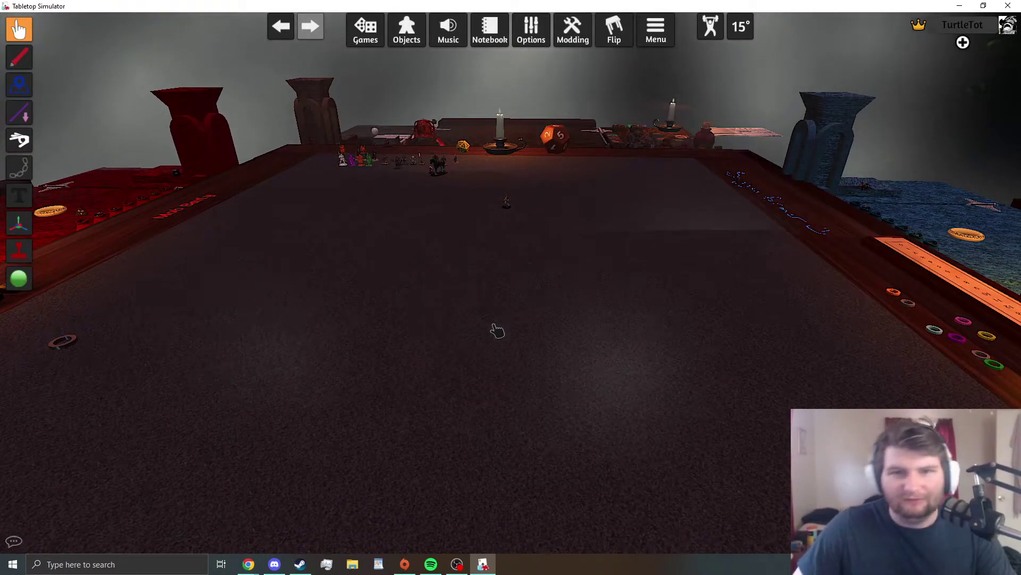
scroll(506, 326, "down", 5)
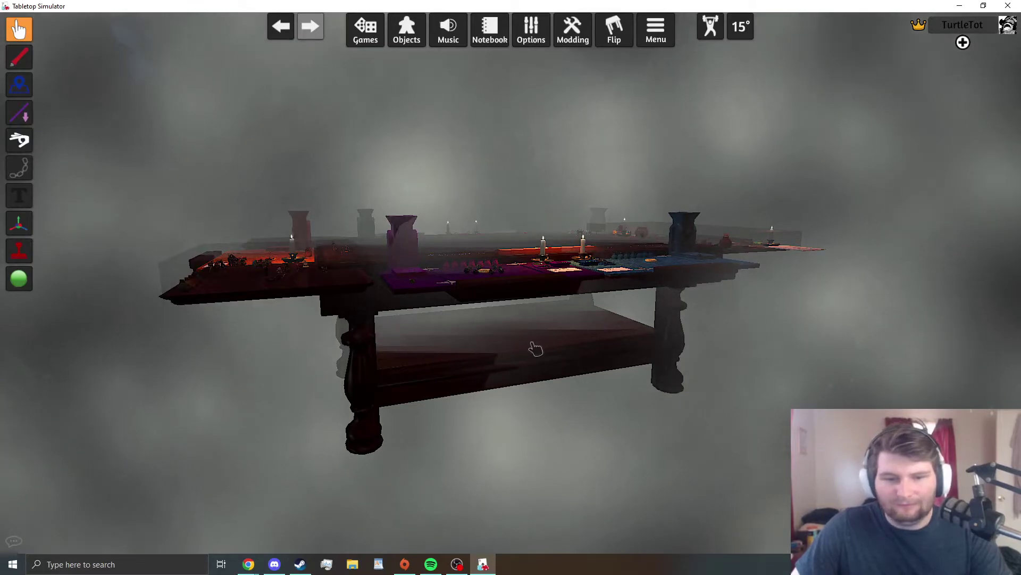
scroll(522, 351, "up", 8)
scroll(537, 389, "down", 5)
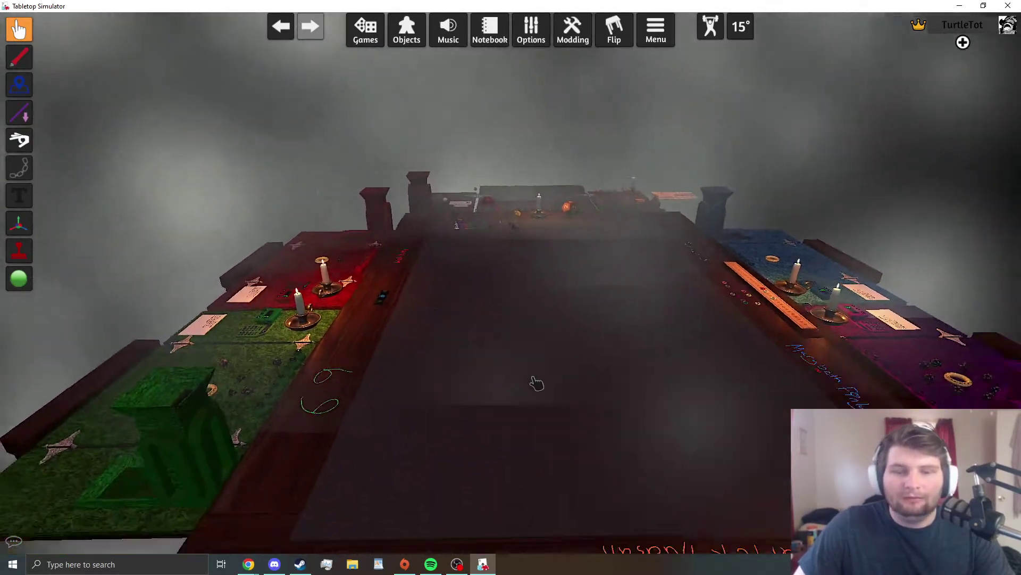
left_click_drag(538, 392, 417, 340)
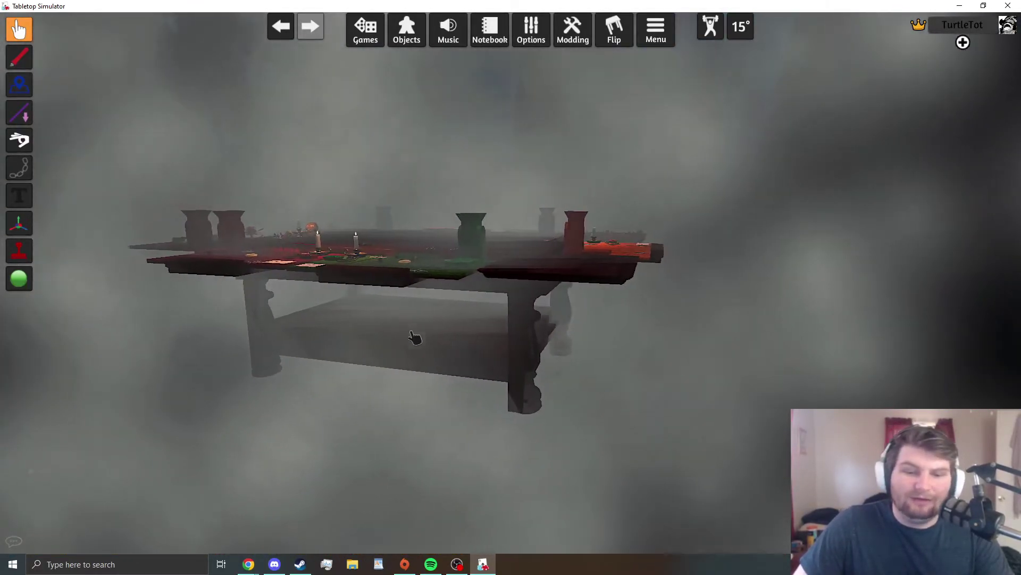
mouse_move(536, 342)
left_mouse_down()
mouse_move(407, 403)
mouse_move(548, 352)
left_mouse_up()
scroll(532, 344, "down", 3)
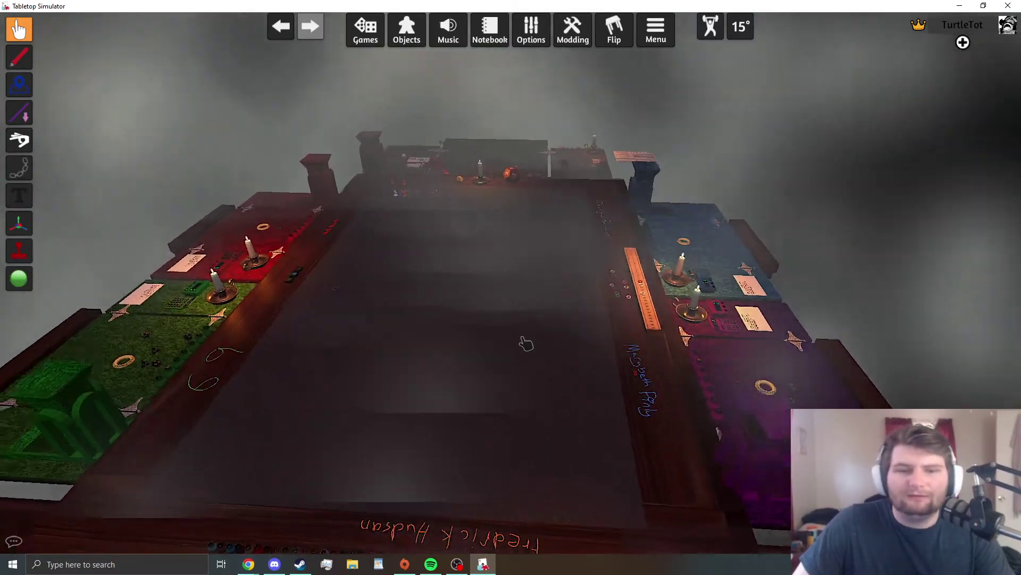
left_click_drag(418, 216, 625, 372)
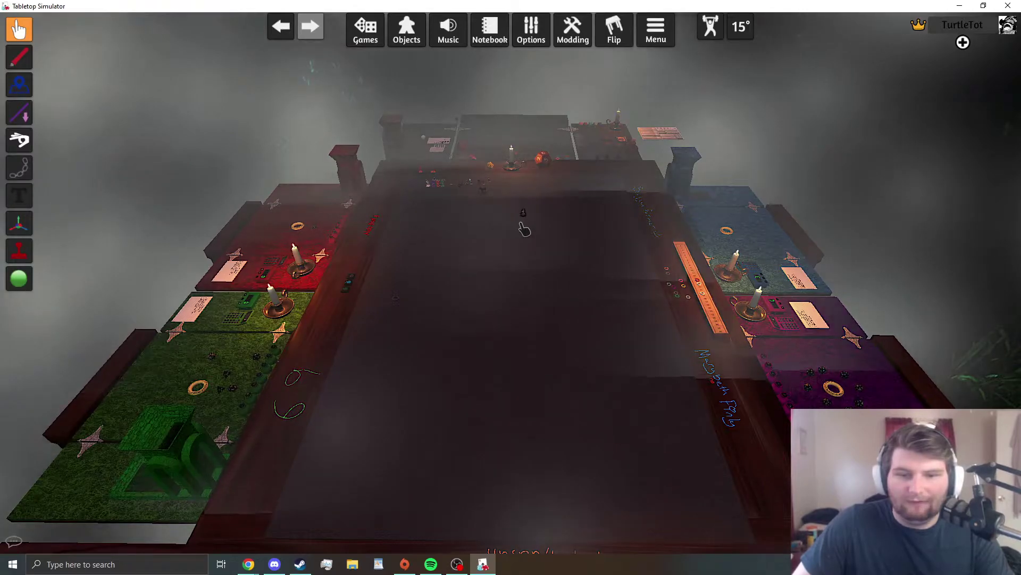
scroll(511, 270, "up", 8)
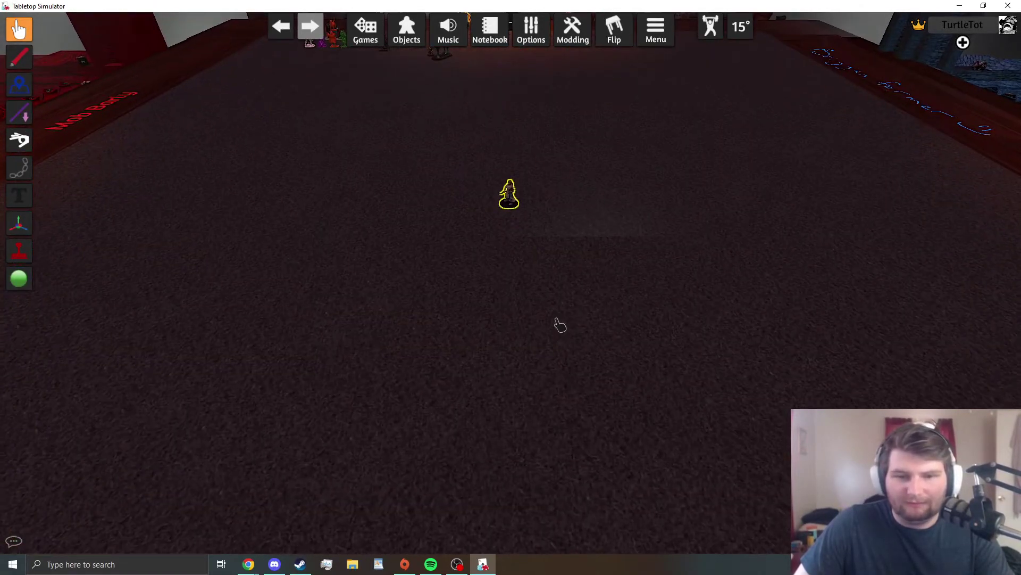
scroll(516, 259, "down", 8)
Move the angel miniature next to the other miniatures in the far corner of the playing area
left_click_drag(516, 258, 423, 246)
scroll(516, 271, "up", 8)
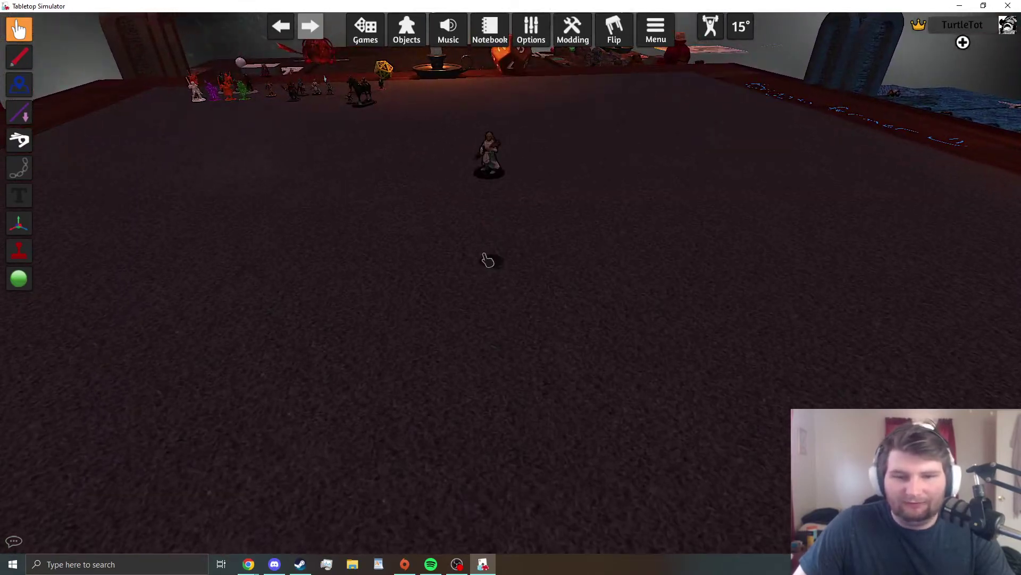
key("l")
scroll(423, 247, "up", 5)
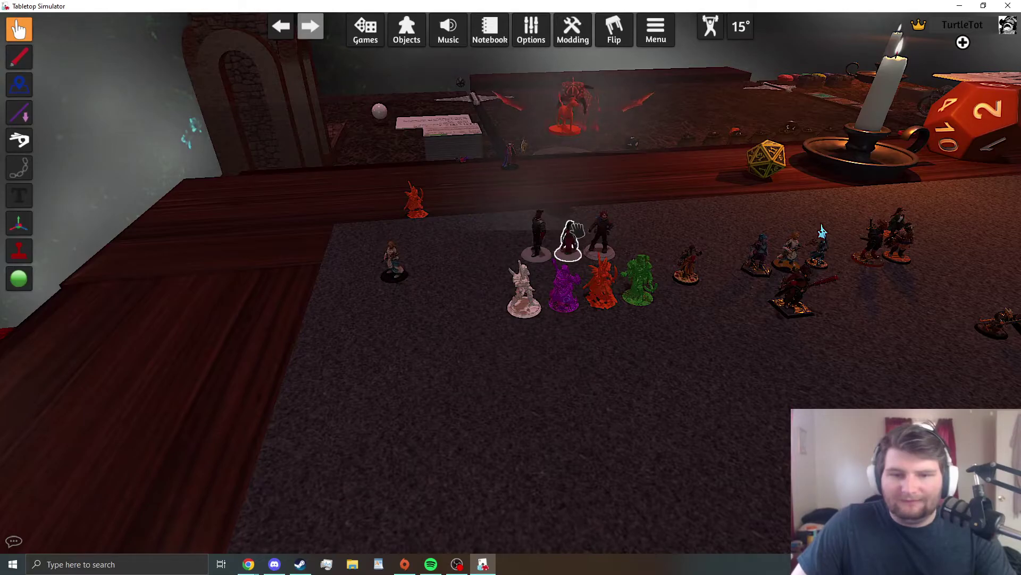
Move the three pale-based miniatures from the group to the open table area and stand them in a row
left_click_drag(570, 237, 747, 189)
left_click_drag(598, 201, 537, 278)
key("d")
scroll(570, 286, "down", 3)
mouse_move(456, 235)
left_mouse_down()
mouse_move(462, 253)
mouse_move(453, 241)
left_mouse_up()
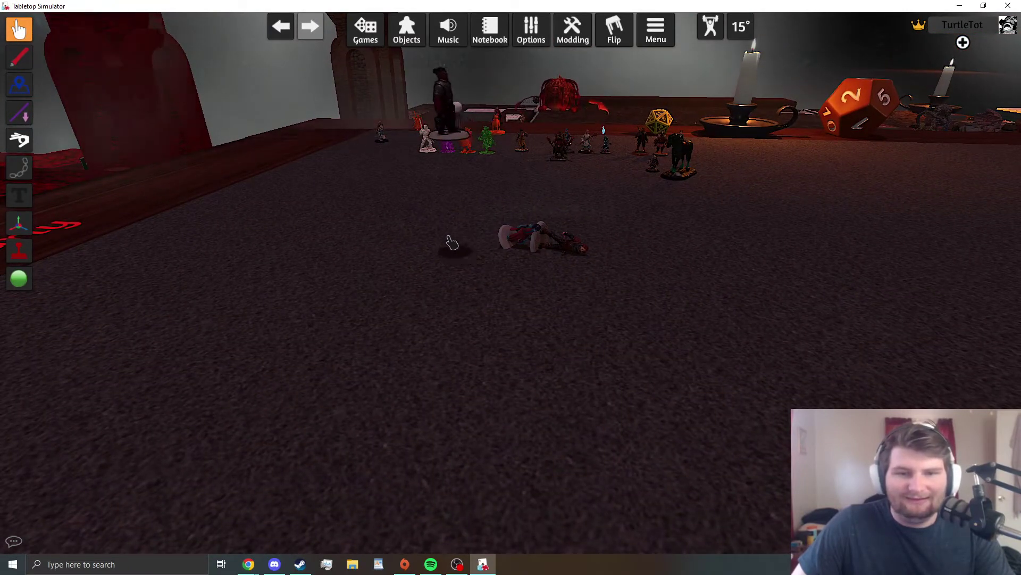
left_click_drag(511, 234, 554, 330)
scroll(553, 341, "up", 5)
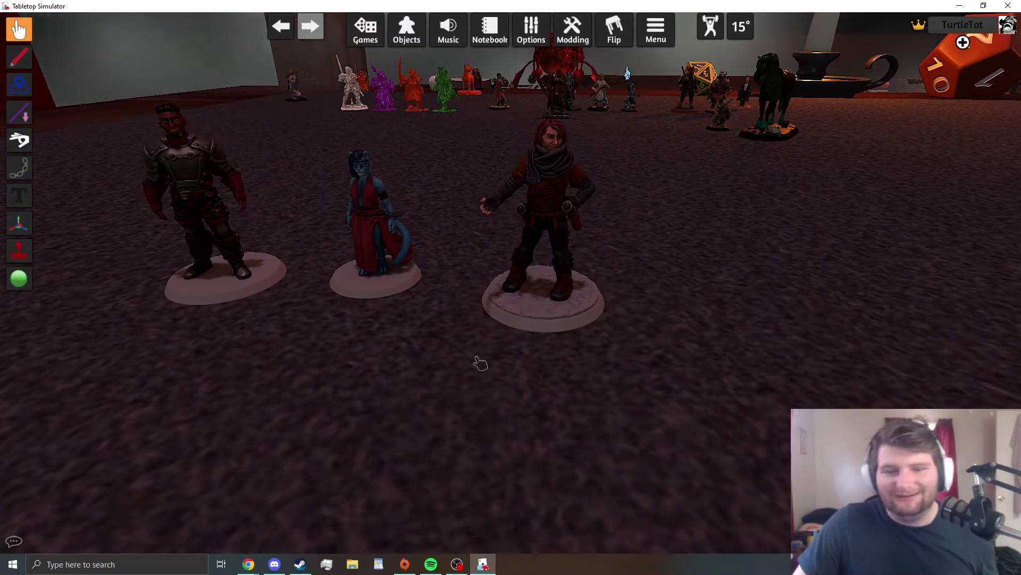
Switch to the Hero Forge site in Chrome, go to the miniature creator and view its color options
left_click(248, 565)
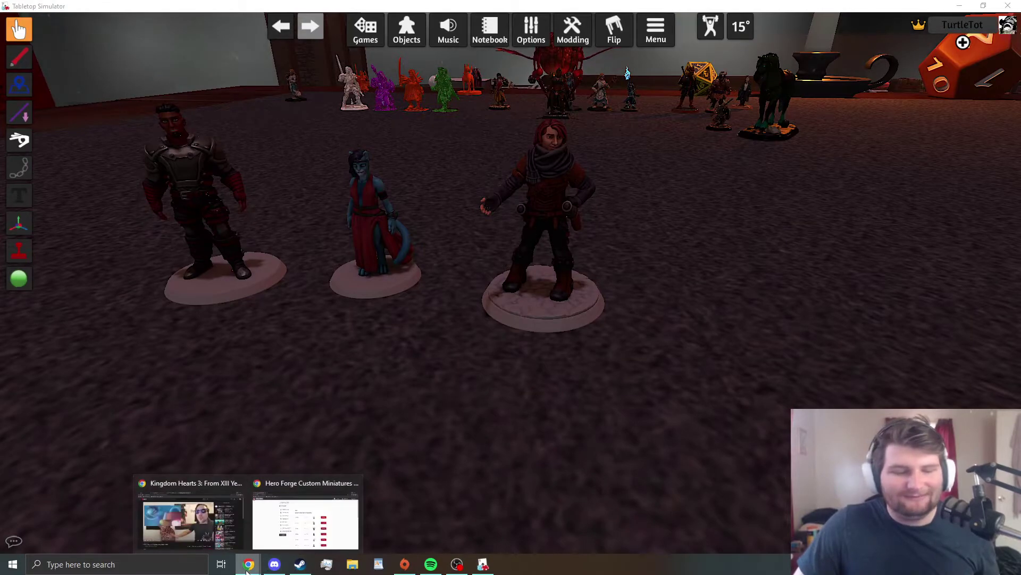
left_click(271, 547)
left_click(295, 105)
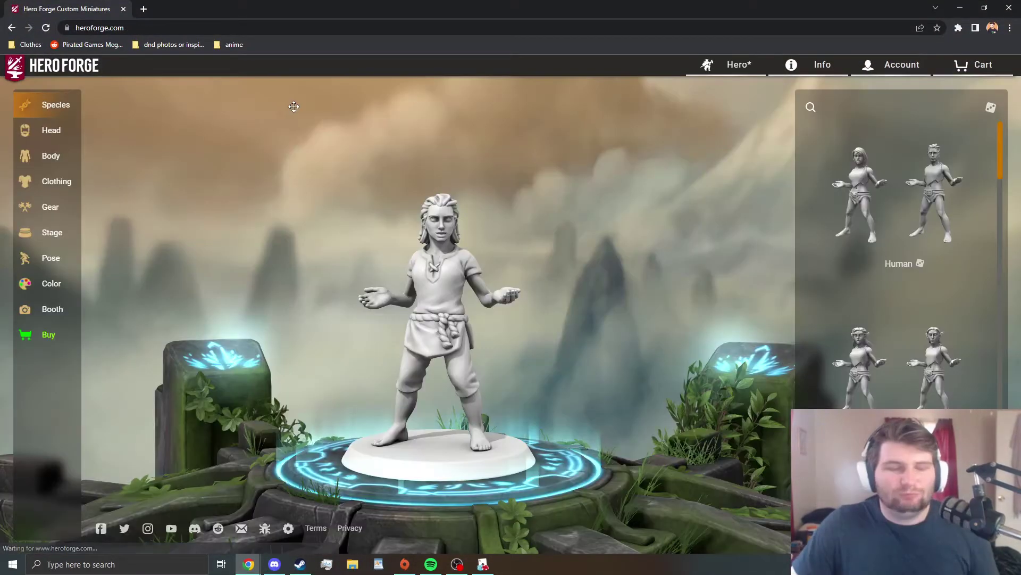
left_click(51, 283)
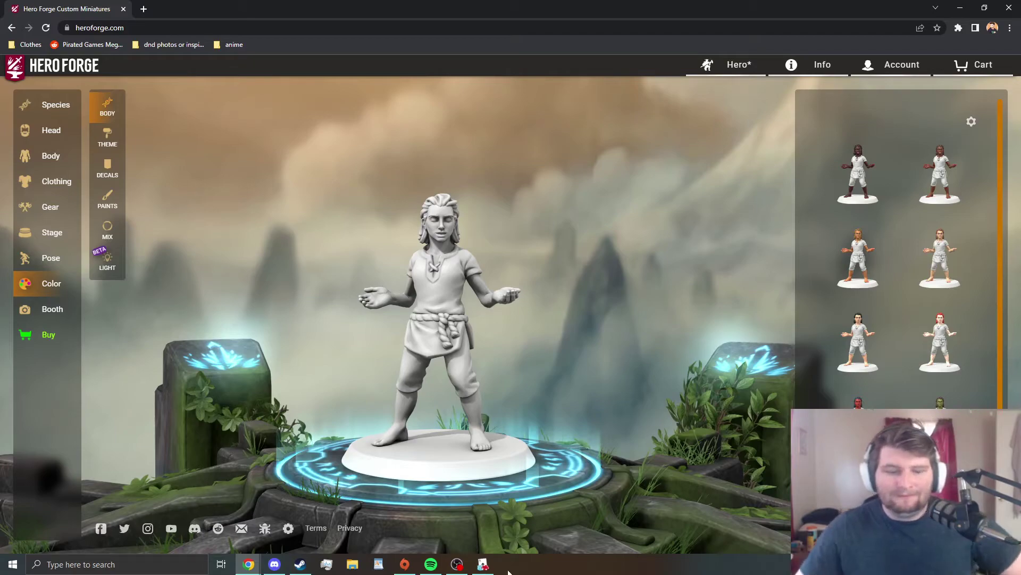
Switch back to Tabletop Simulator and change the armored miniature to its second state
left_click(482, 563)
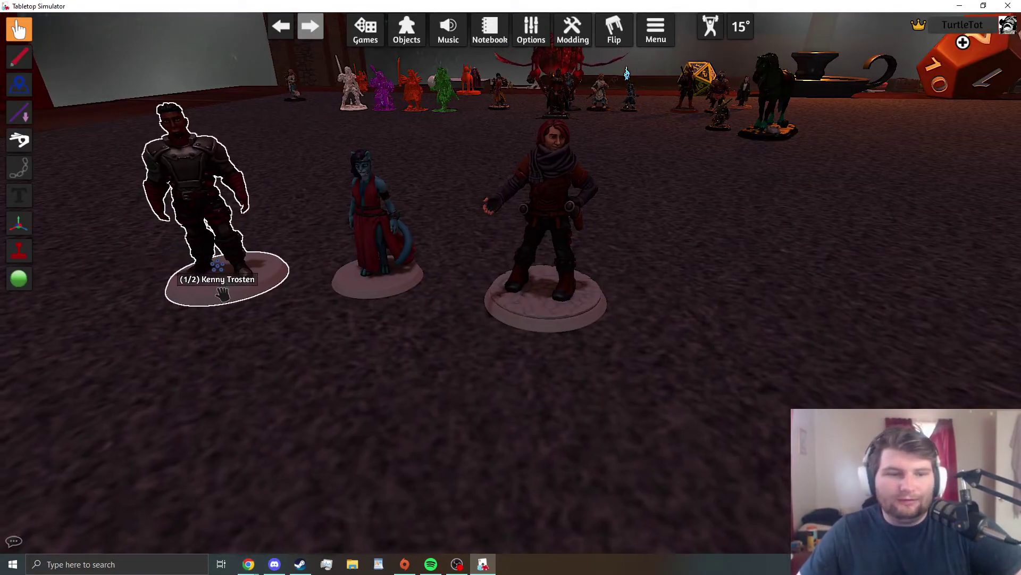
right_click(223, 281)
left_click(343, 302)
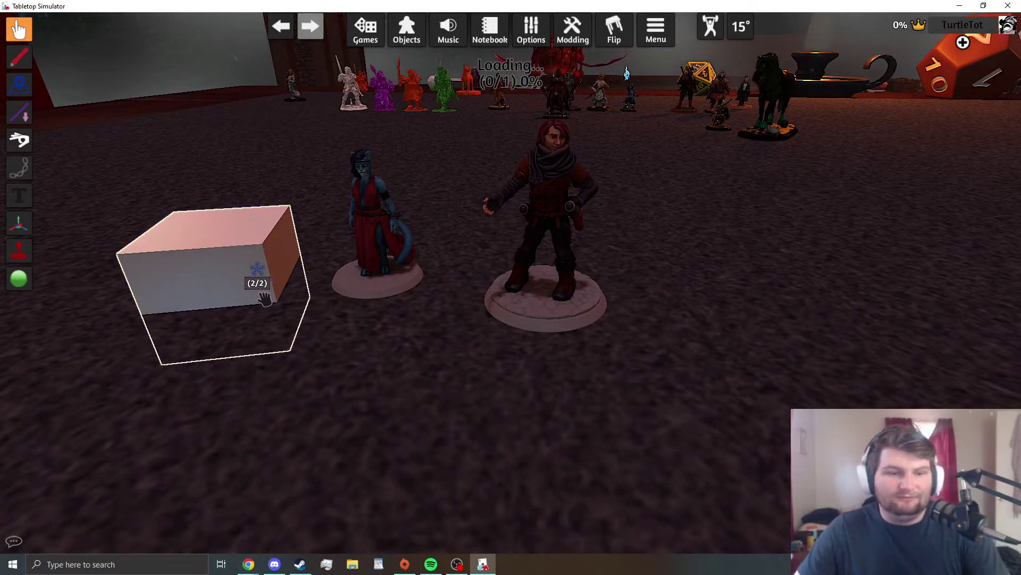
left_click_drag(265, 298, 441, 288)
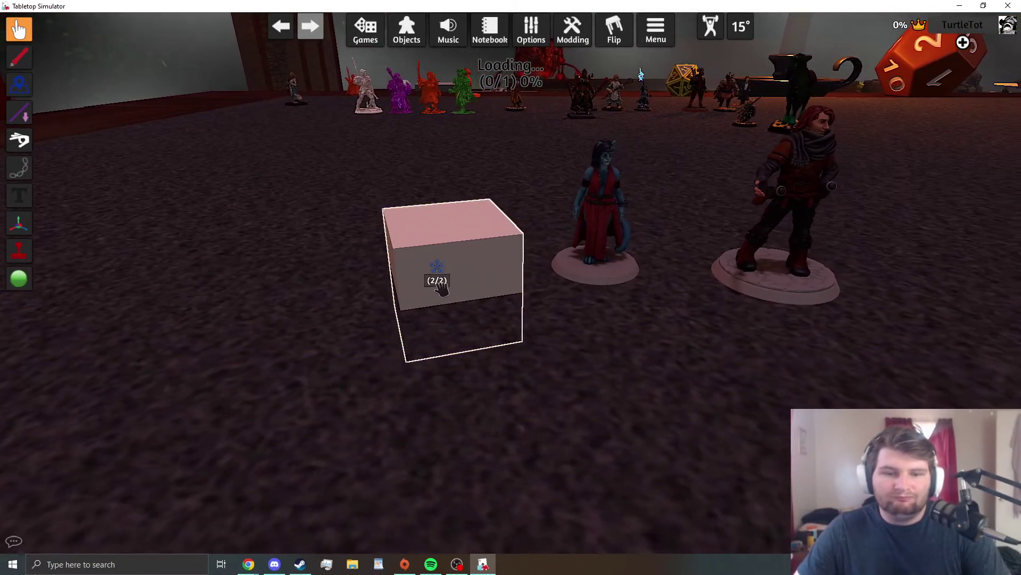
Return the armored miniature to its first state
right_click(439, 286)
left_click(471, 302)
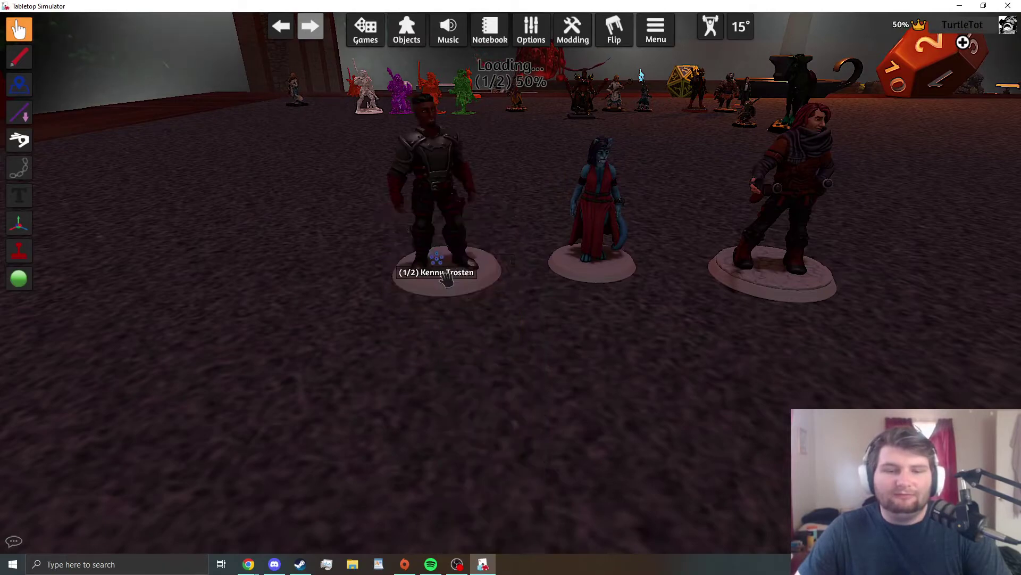
key("d")
scroll(389, 334, "down", 2)
key("a")
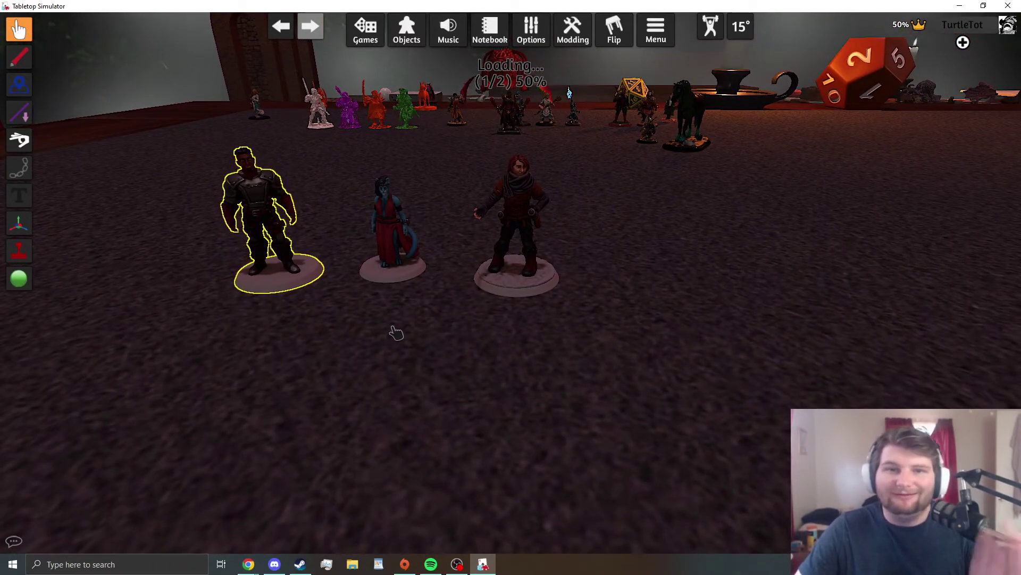
Change the red-haired miniature with the scarf to its second state, the version holding two swords
right_click(520, 271)
left_click(551, 289)
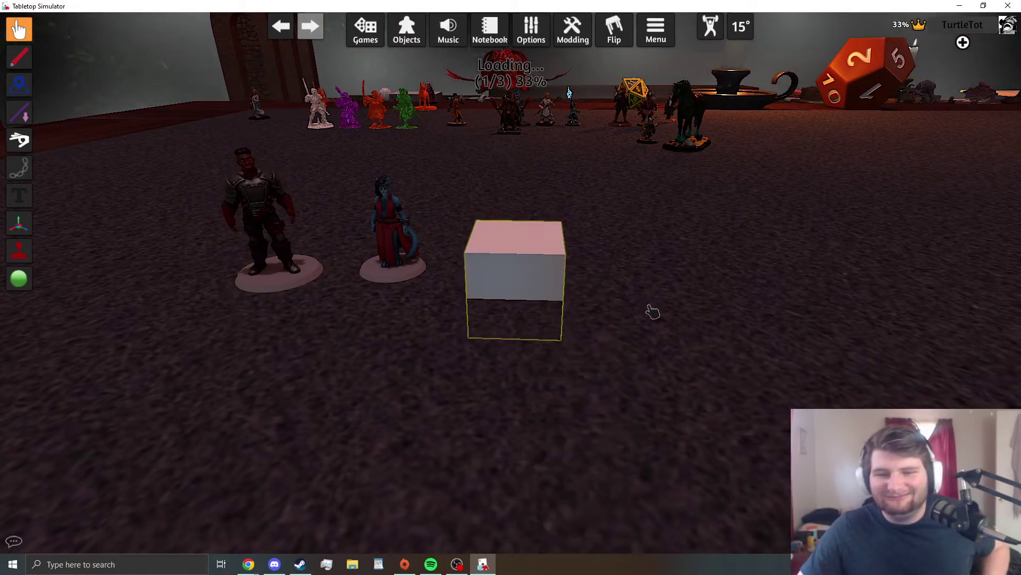
scroll(513, 319, "up", 3)
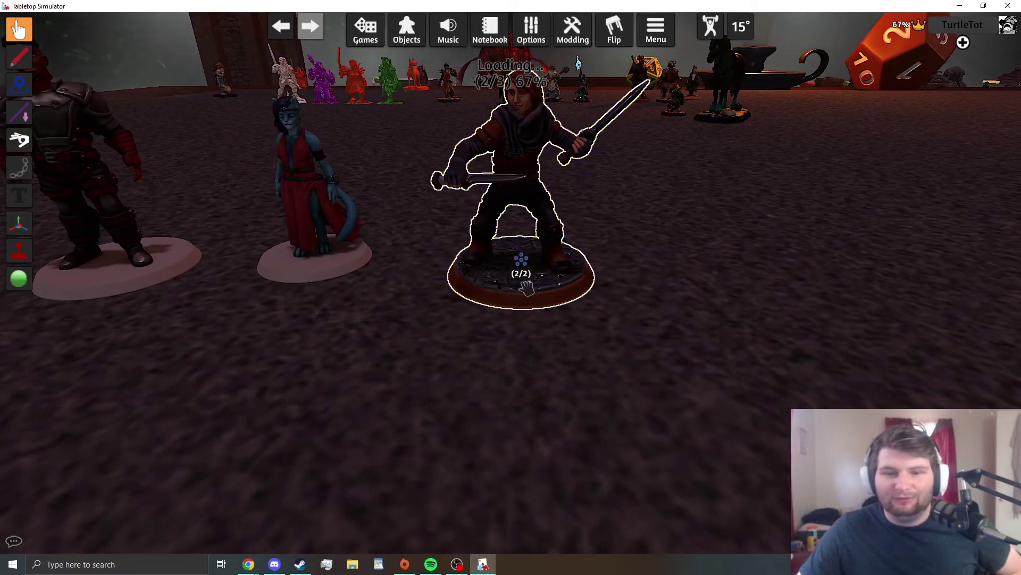
right_click(525, 285)
left_click(500, 284)
left_click_drag(480, 327, 481, 362)
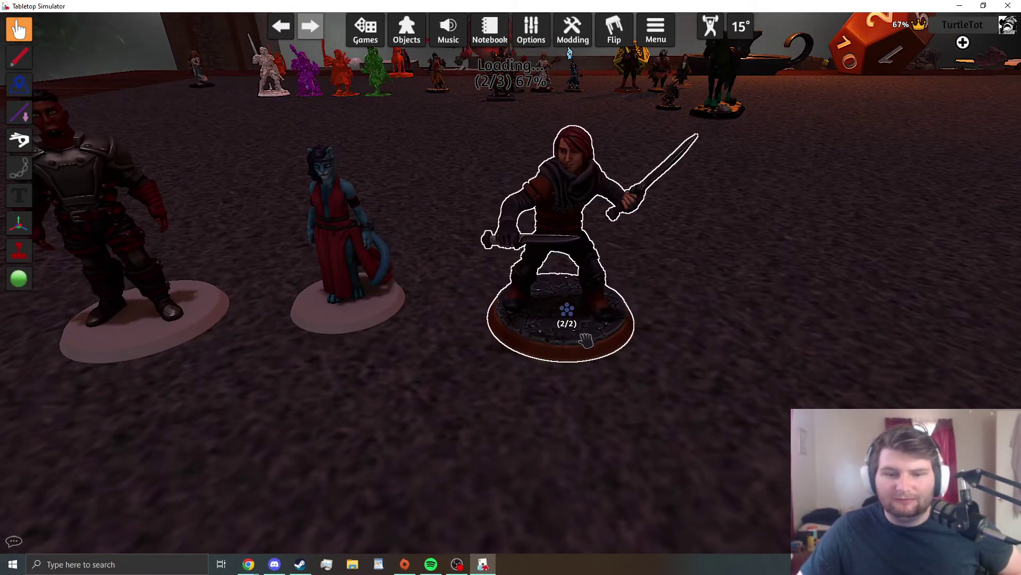
Return the red-haired miniature to its first state and check the options of the blue tailed miniature
right_click(577, 285)
left_click(689, 304)
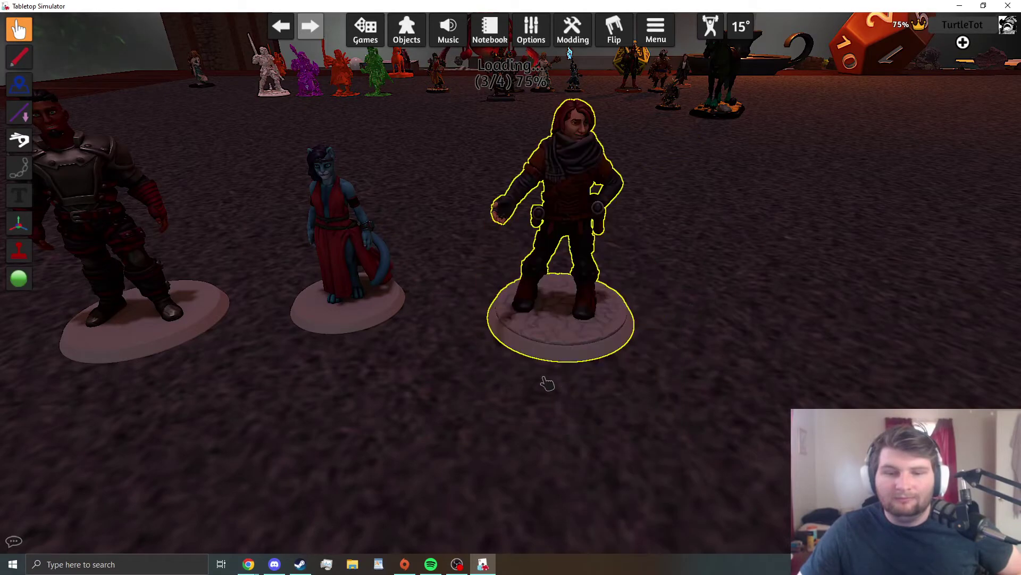
right_click(400, 310)
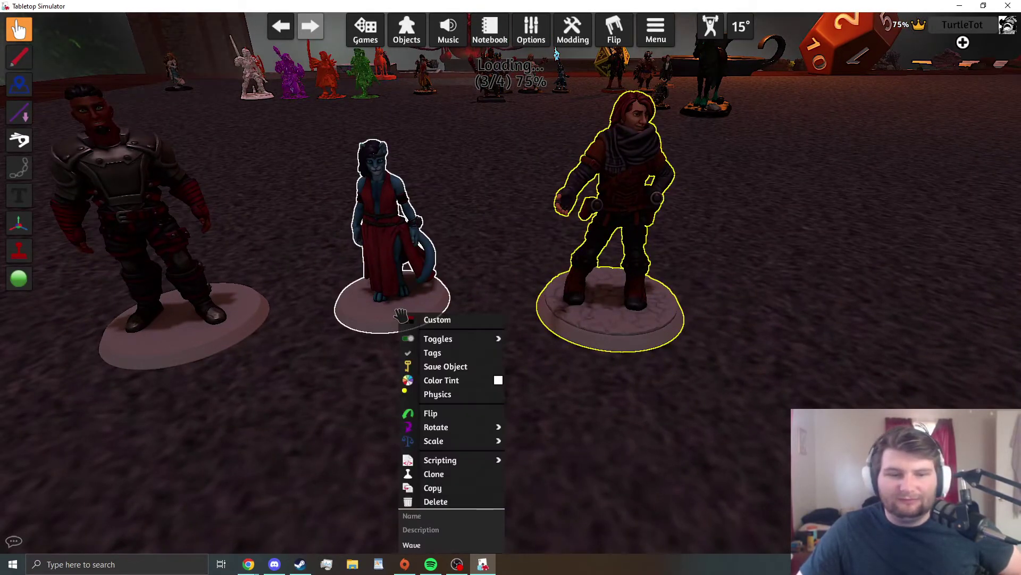
left_click(497, 244)
scroll(684, 323, "down", 8)
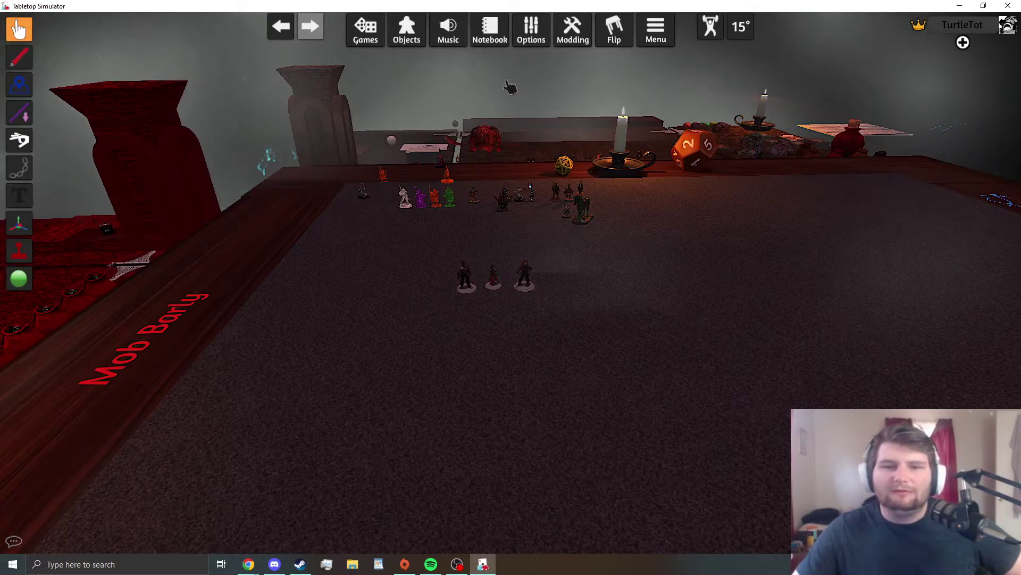
Set the armored miniature to state 2 and look at it beside the other two miniatures
right_click(467, 282)
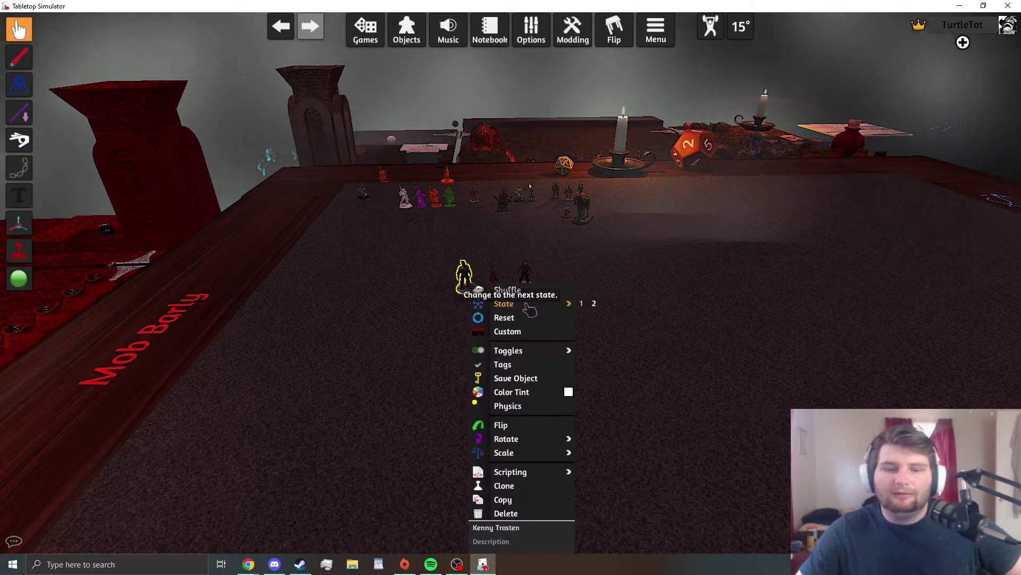
left_click(594, 303)
scroll(476, 348, "up", 5)
left_click_drag(384, 341, 468, 275)
left_click_drag(512, 304, 533, 299)
key("d")
key("w")
key("s")
key("w")
scroll(537, 305, "up", 2)
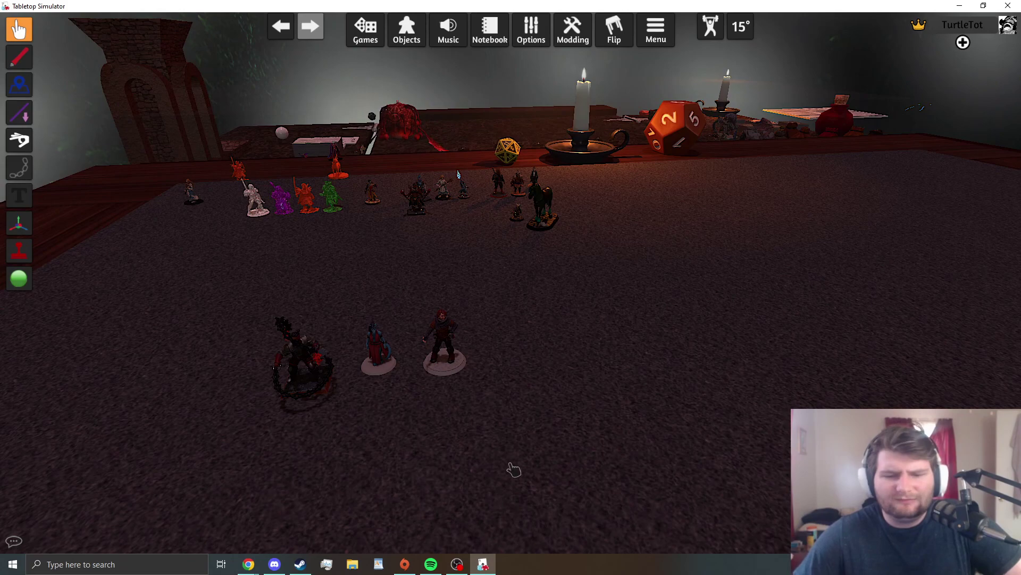
left_click(458, 569)
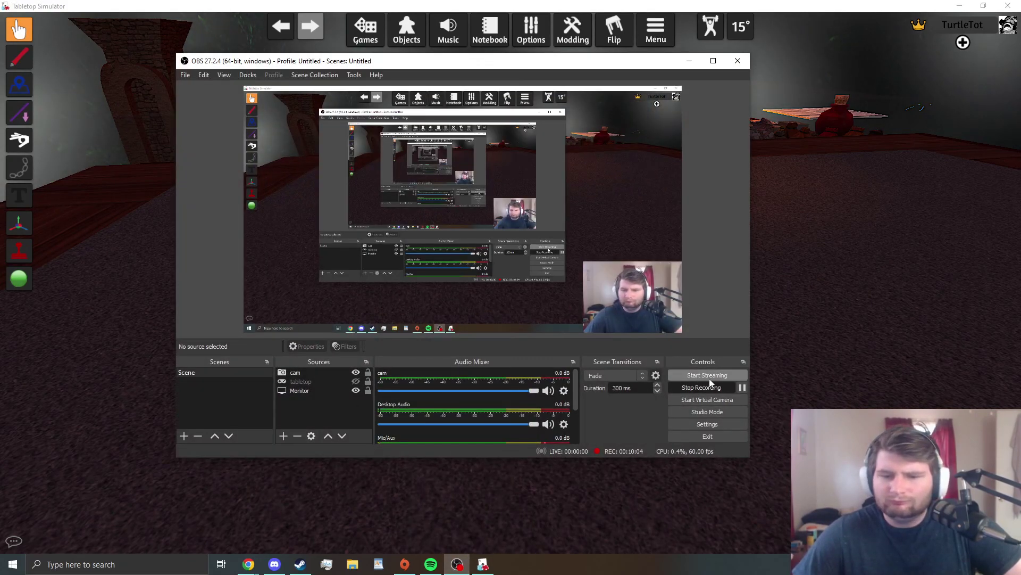